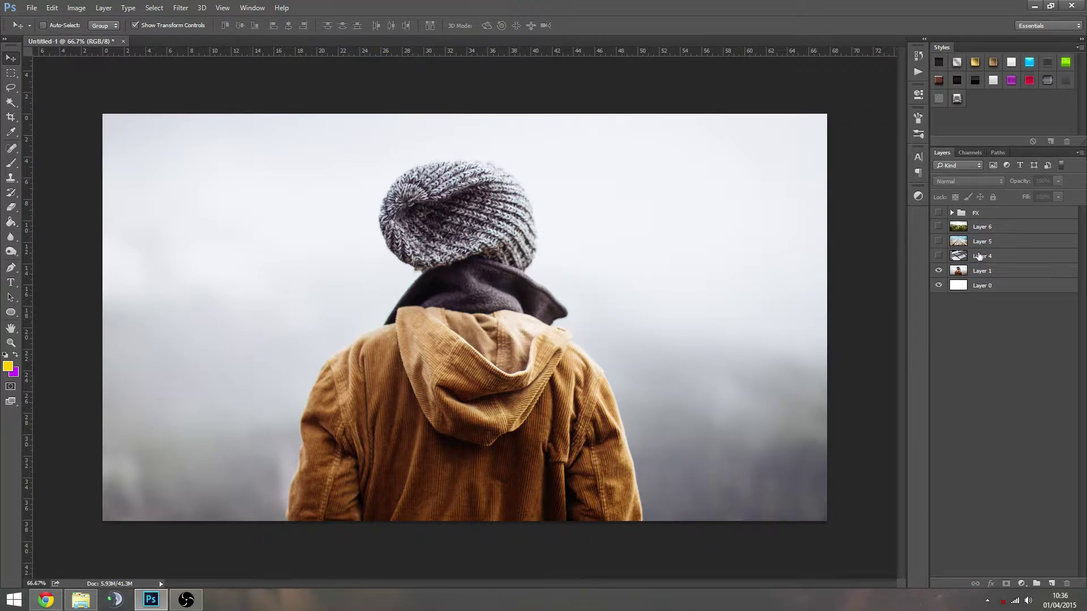
# Step: Reveal the desk, pier and dandelion field photo layers one by one to preview each
pyautogui.click(976, 216)
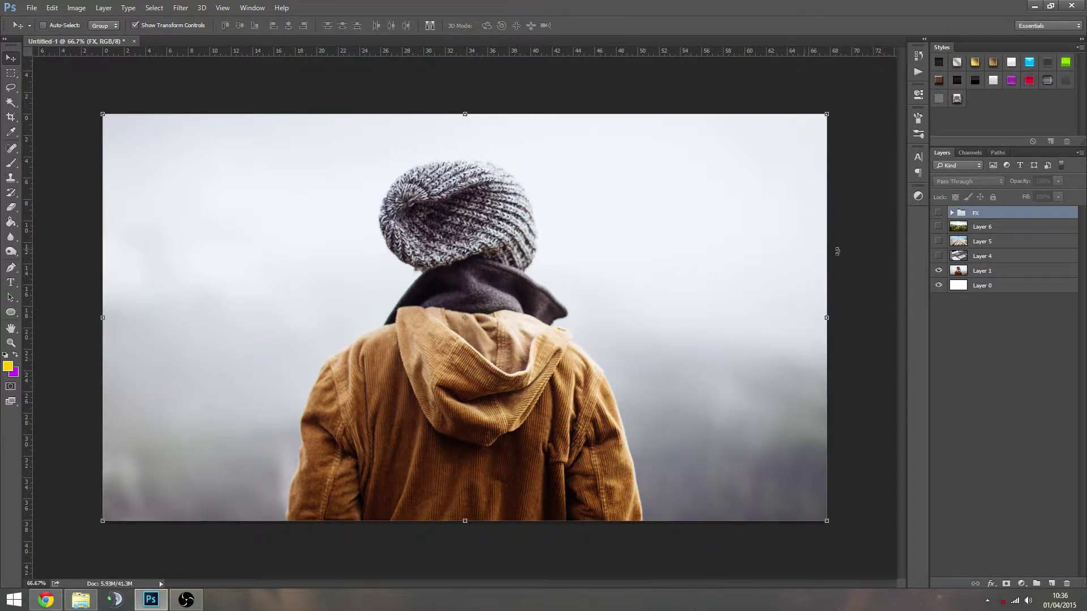
pyautogui.click(939, 270)
pyautogui.click(939, 270)
pyautogui.click(938, 256)
pyautogui.click(938, 242)
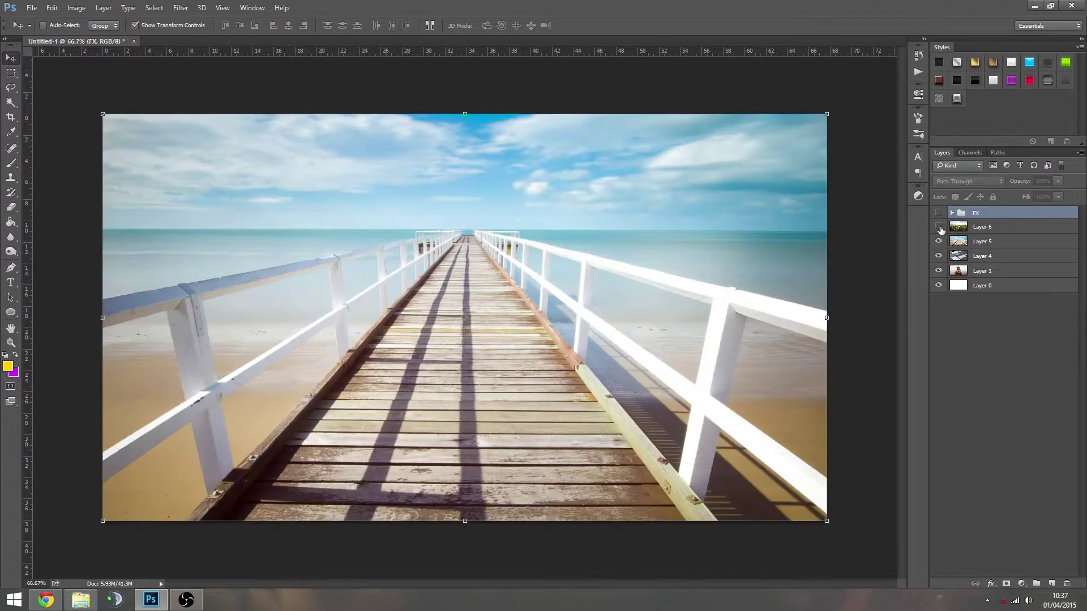
pyautogui.click(938, 226)
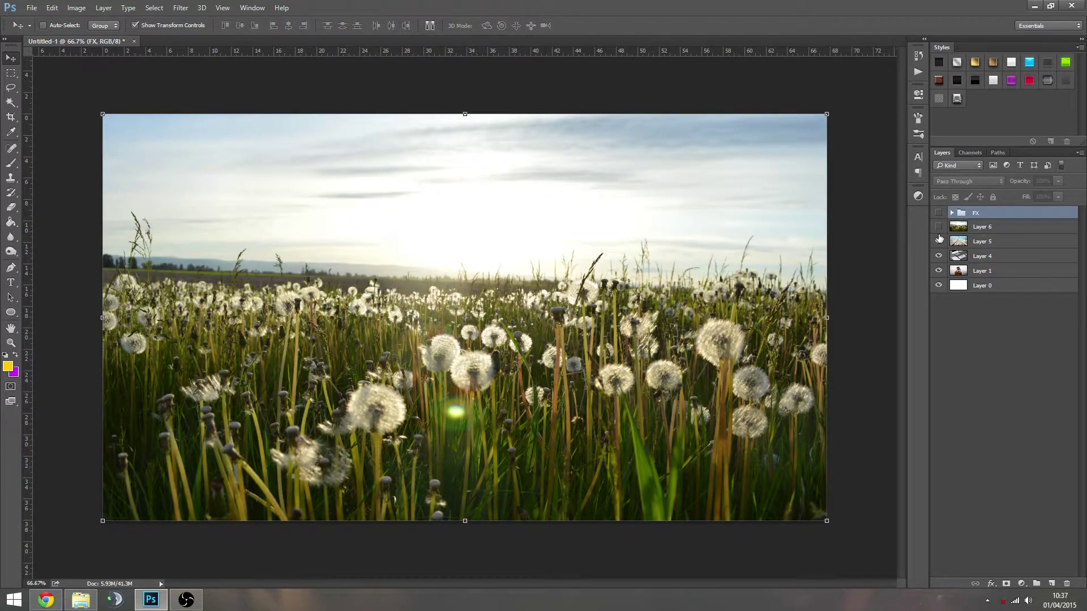
# Step: Hide the dandelion, pier and desk photos again so only the hooded-figure photo shows
pyautogui.click(938, 227)
pyautogui.click(939, 226)
pyautogui.click(938, 226)
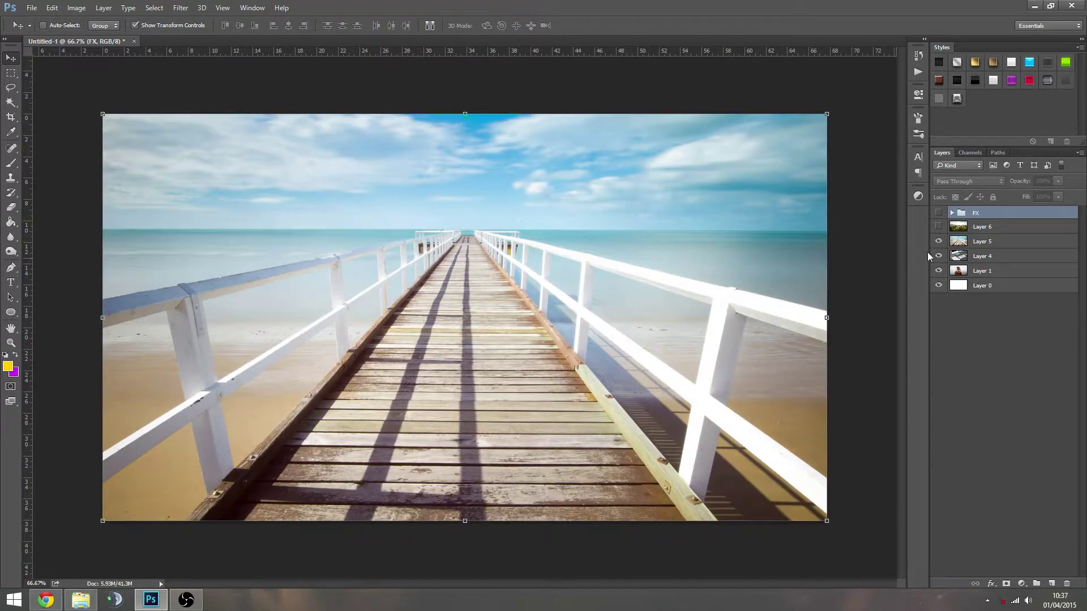
pyautogui.click(938, 241)
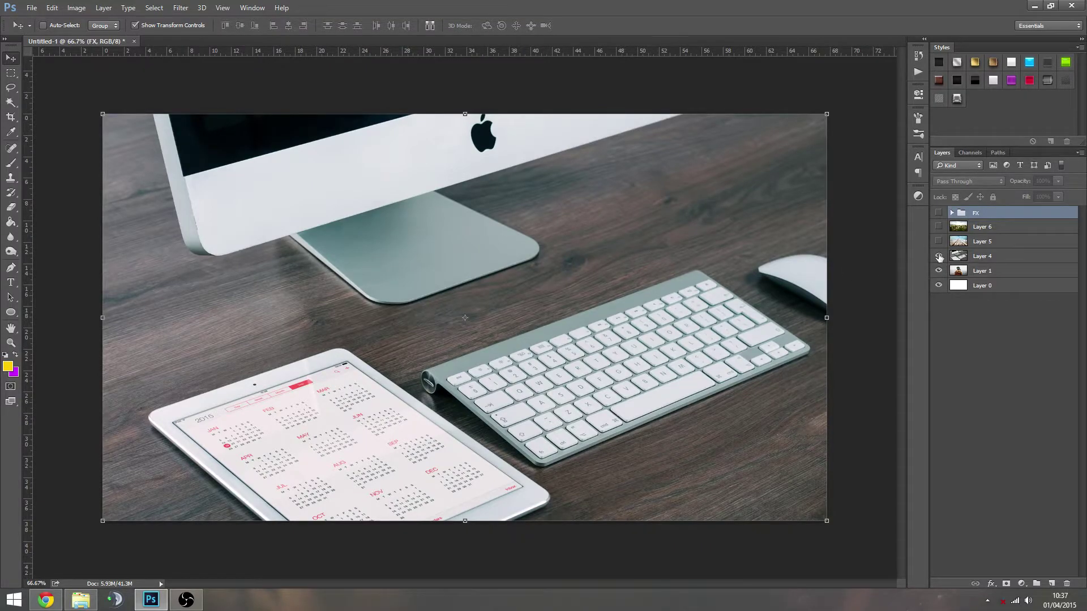
pyautogui.click(938, 256)
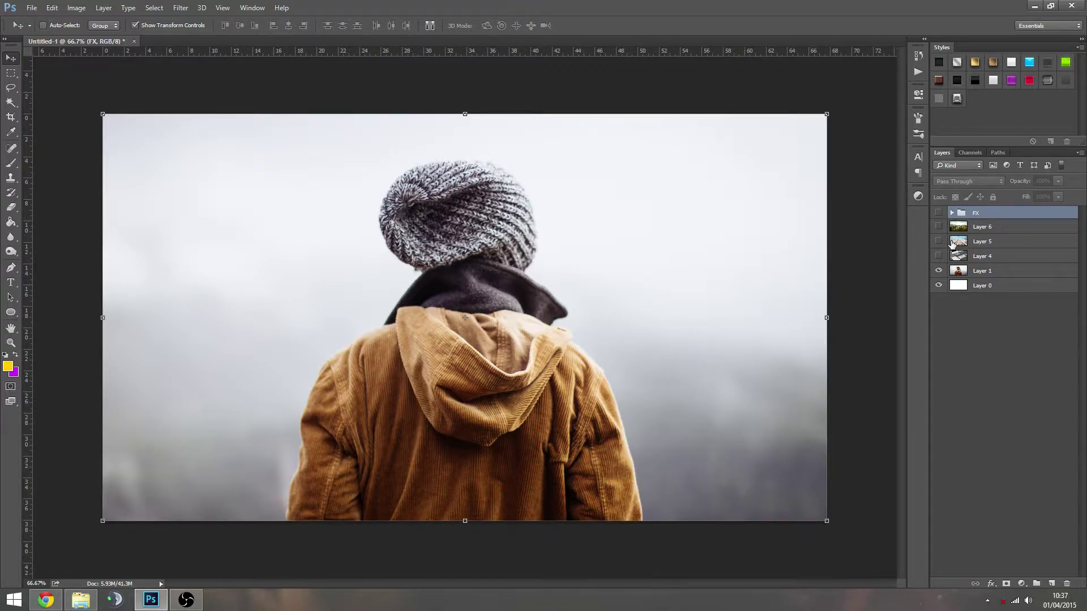
# Step: Turn on the FX group's colour grade over the hooded-figure photo
pyautogui.click(939, 213)
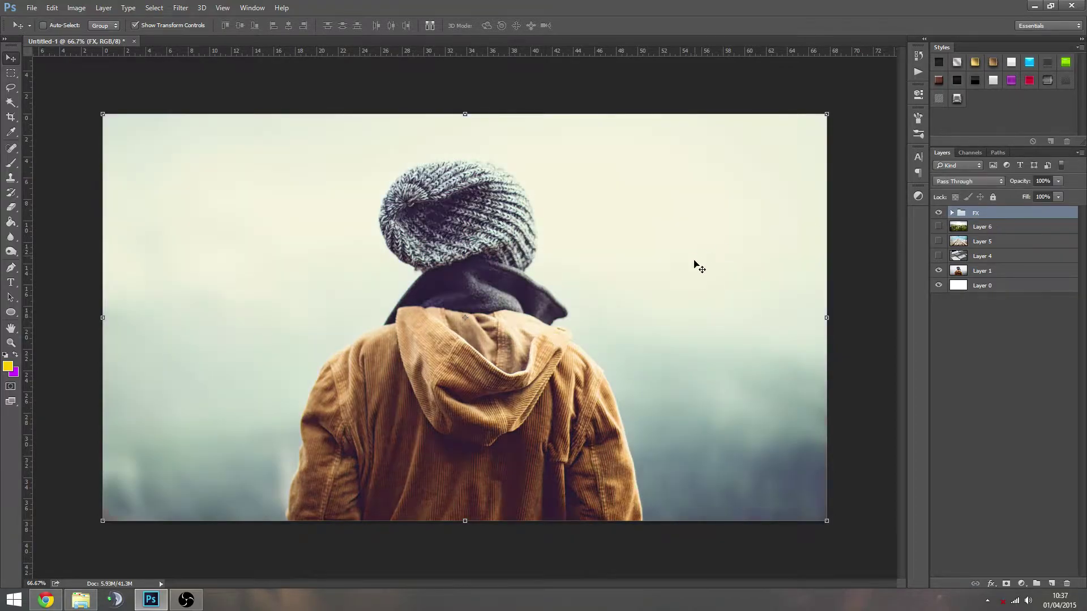
pyautogui.click(942, 345)
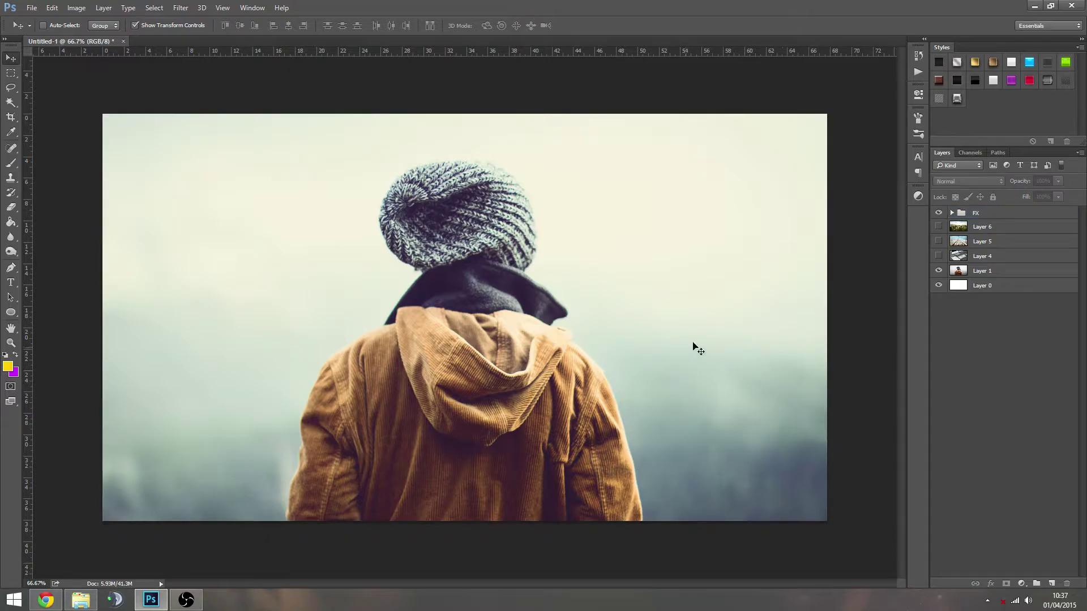
pyautogui.click(988, 274)
pyautogui.click(983, 368)
# Step: Show the desk, pier and dandelion field photos (Layers 4, 5, 6) under the grade
pyautogui.click(939, 256)
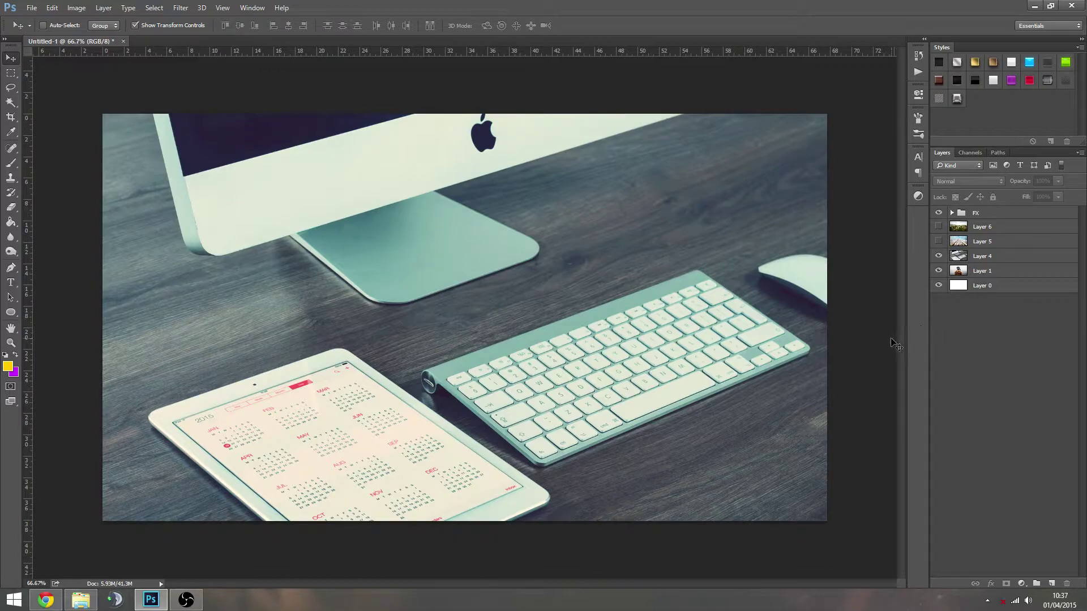
pyautogui.click(939, 241)
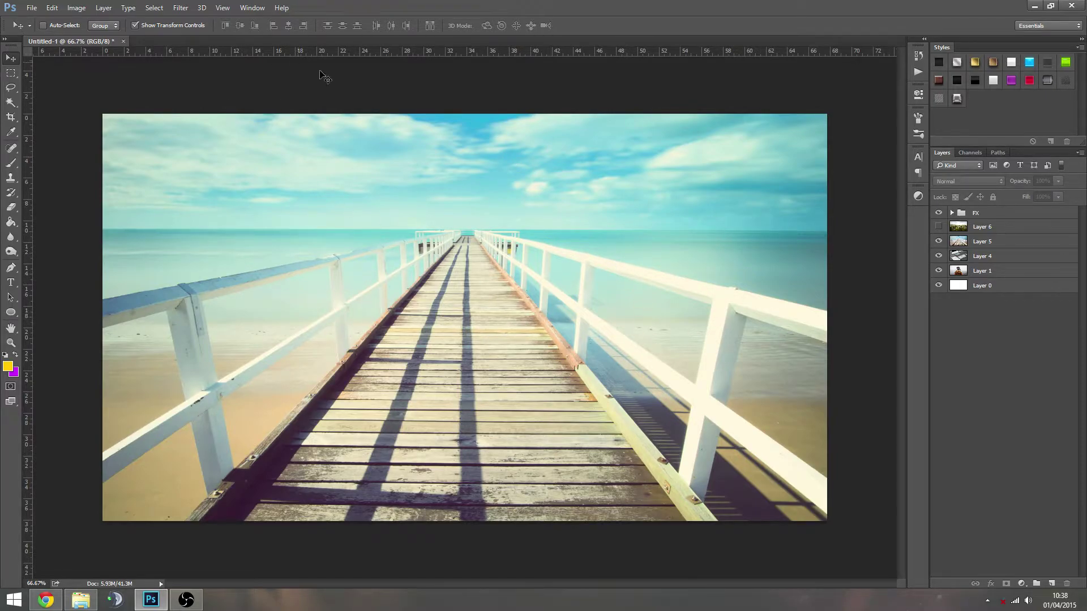
pyautogui.click(938, 227)
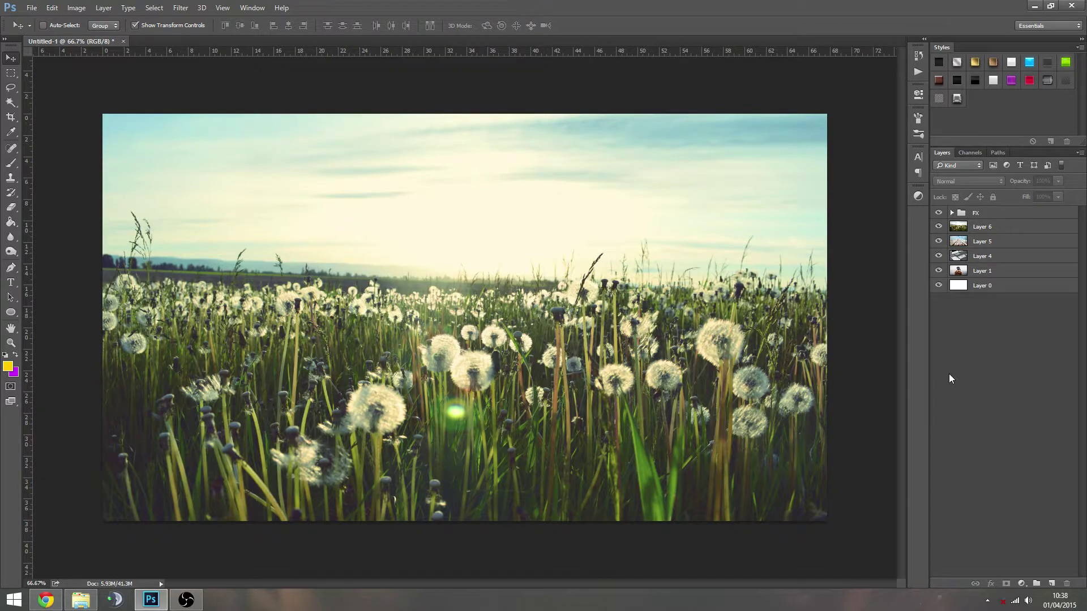
# Step: Compare the dandelion field and pier photos with the FX grade on and off
pyautogui.click(939, 213)
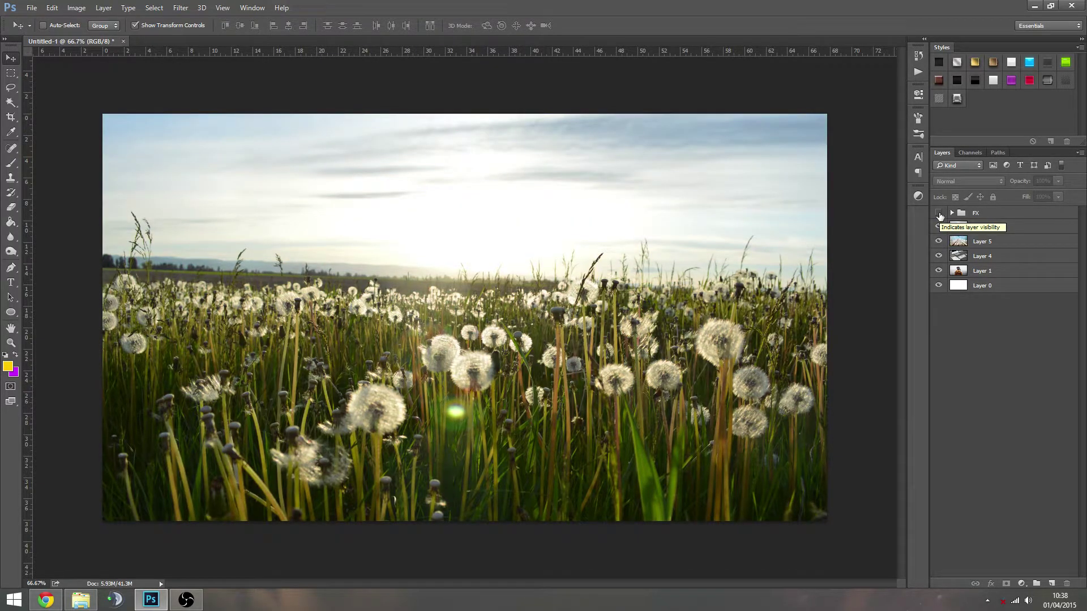
pyautogui.click(939, 214)
pyautogui.click(939, 214)
pyautogui.click(939, 227)
pyautogui.click(939, 213)
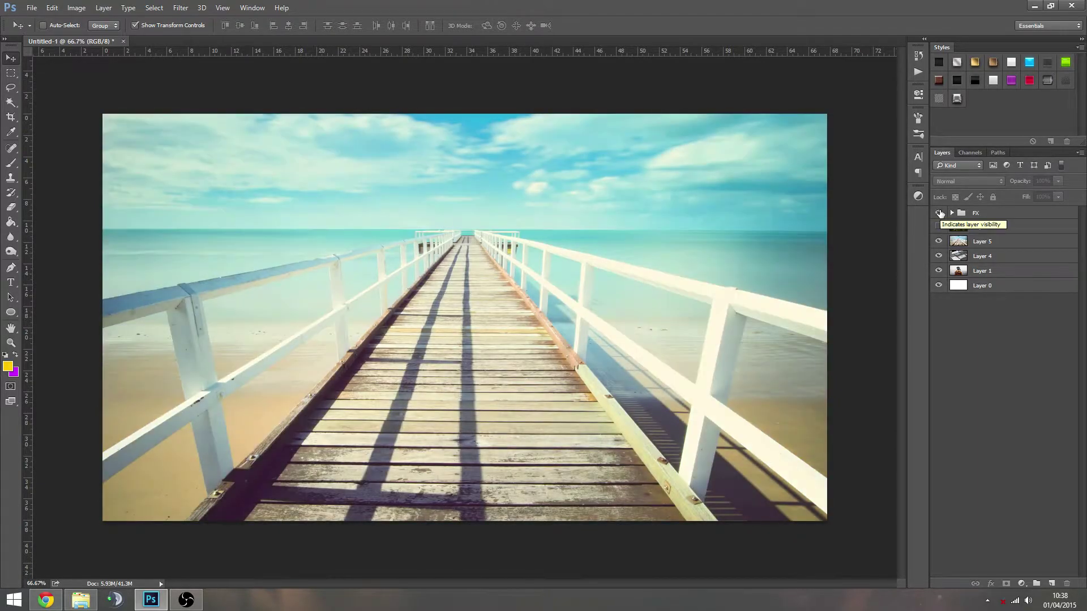
pyautogui.click(939, 214)
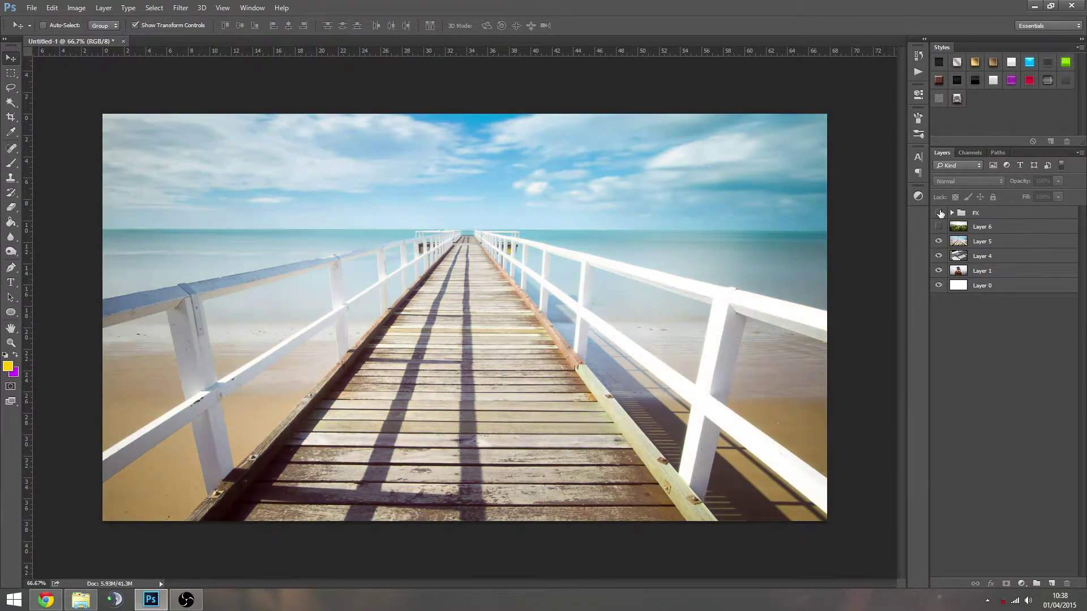
pyautogui.click(939, 213)
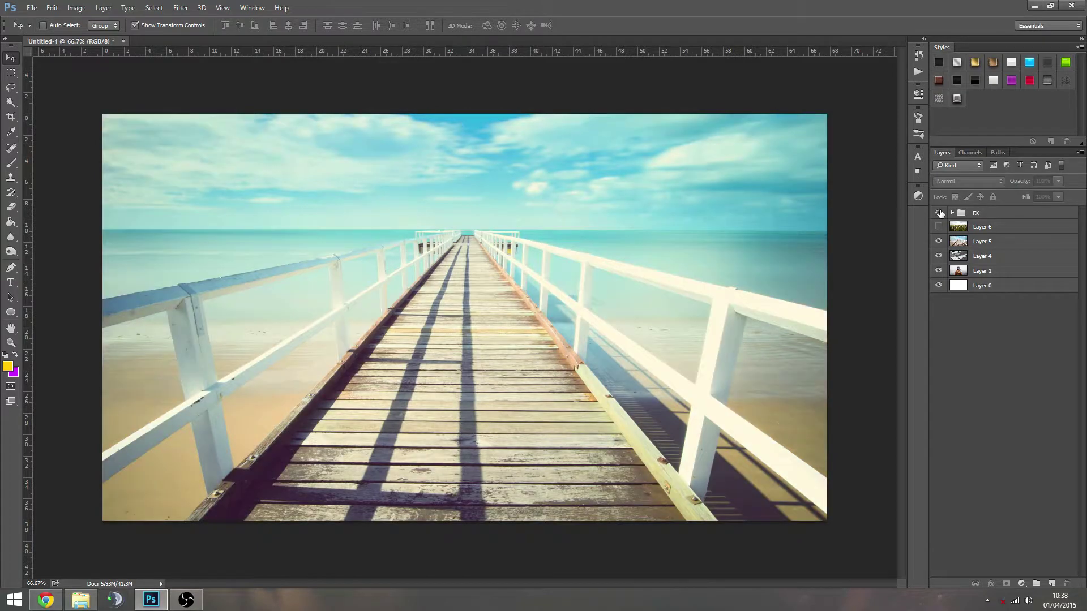
# Step: Compare the desk and hooded-figure photos with the FX grade on and off
pyautogui.click(938, 241)
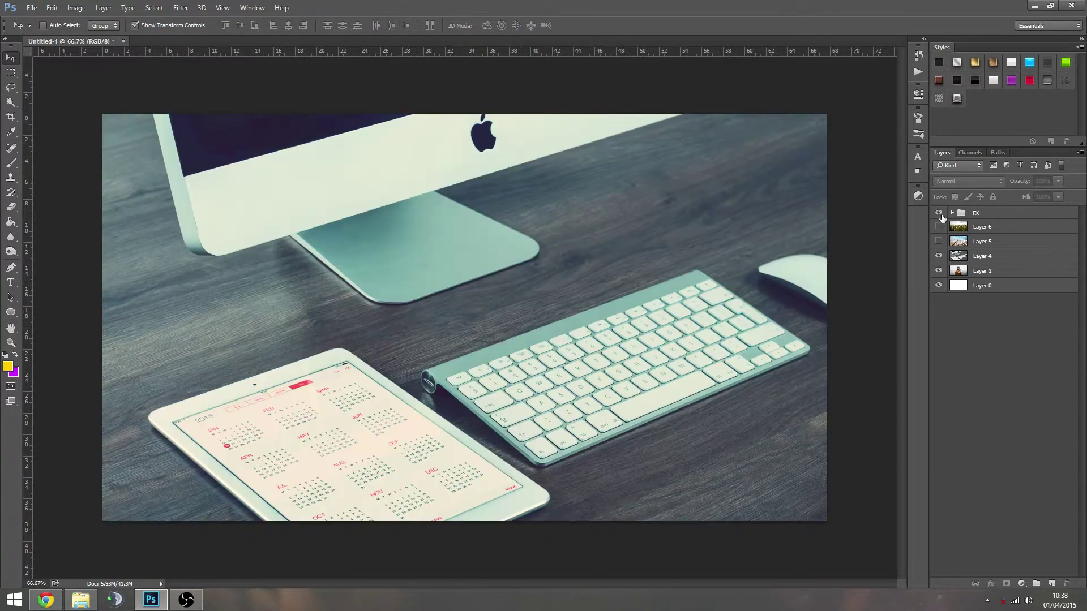
pyautogui.click(939, 214)
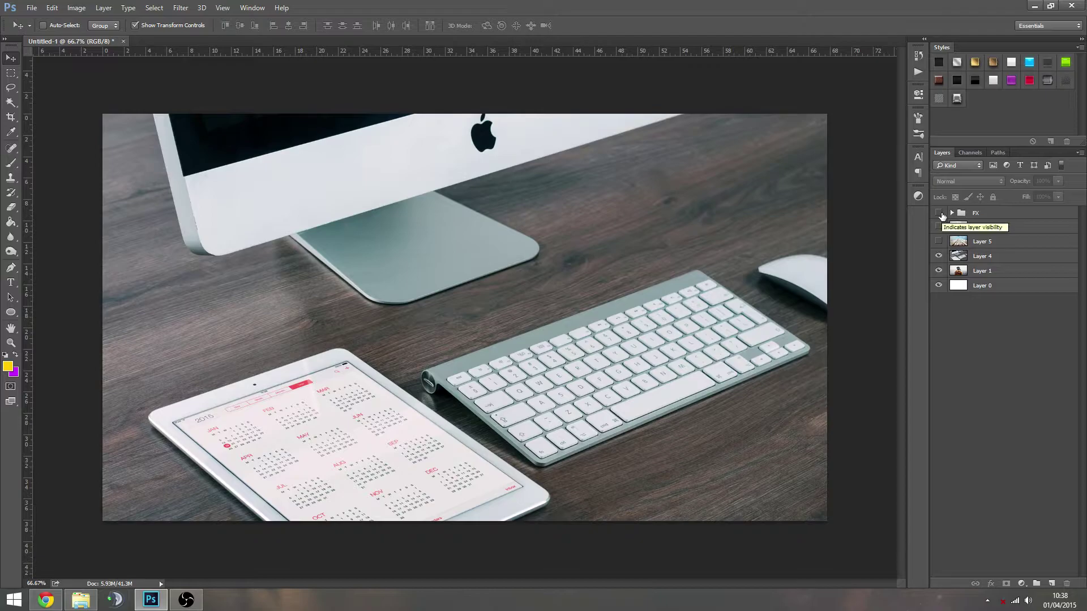
pyautogui.click(939, 213)
pyautogui.click(939, 214)
pyautogui.click(939, 255)
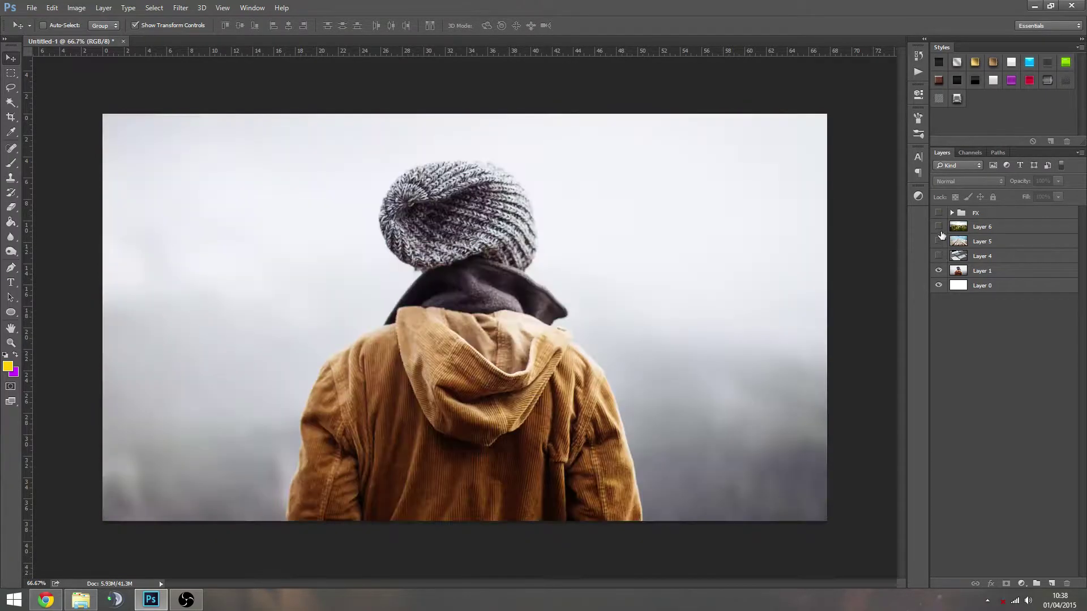
pyautogui.click(939, 214)
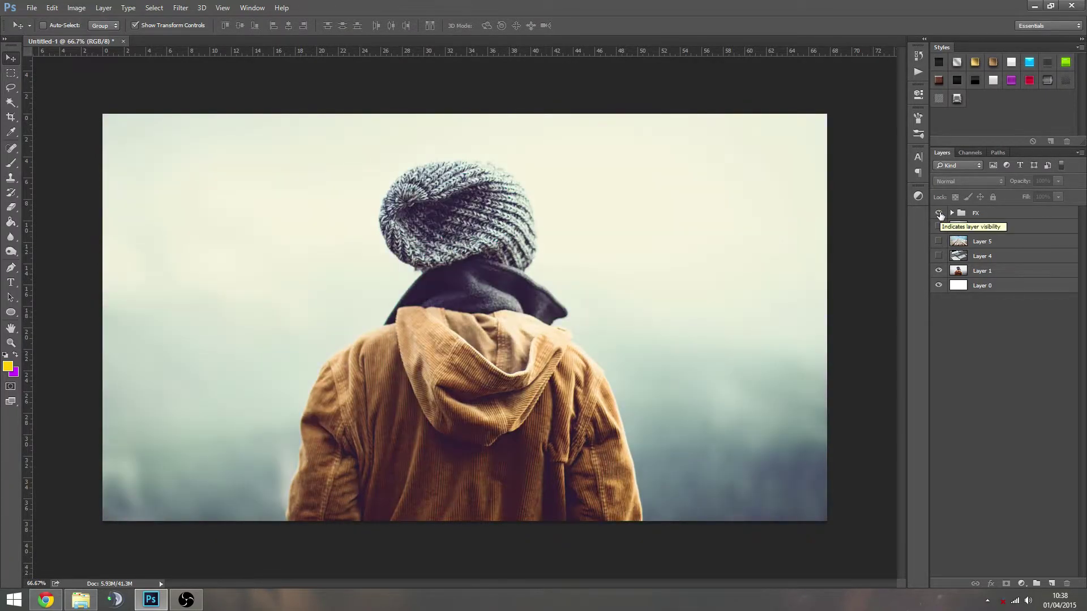
pyautogui.click(939, 213)
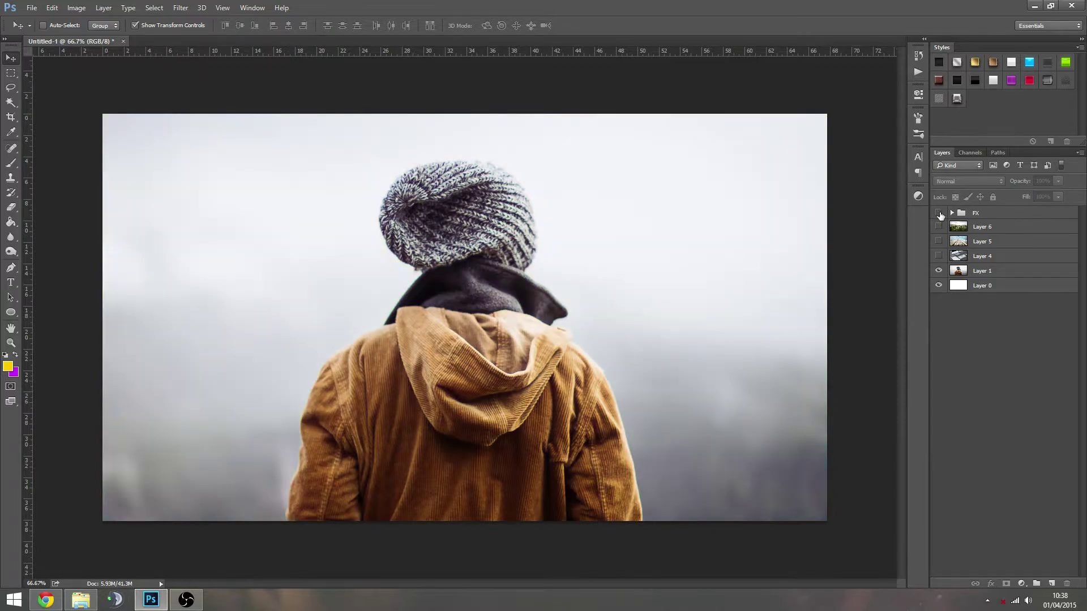
pyautogui.click(939, 213)
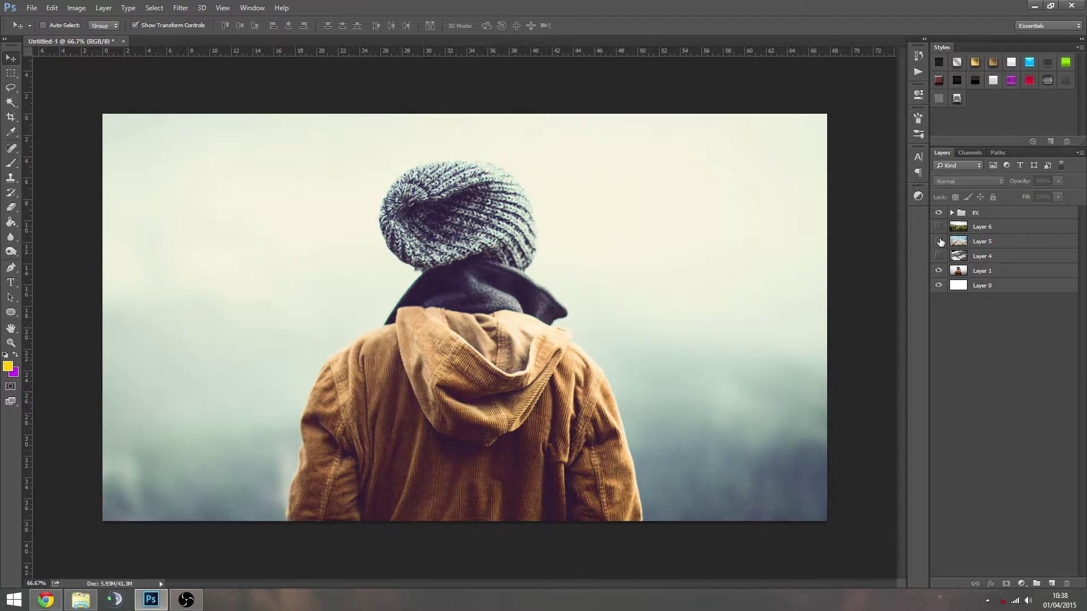
# Step: Show the dandelion field again, hide the hooded-figure photo and select the FX group
pyautogui.click(939, 227)
pyautogui.click(939, 271)
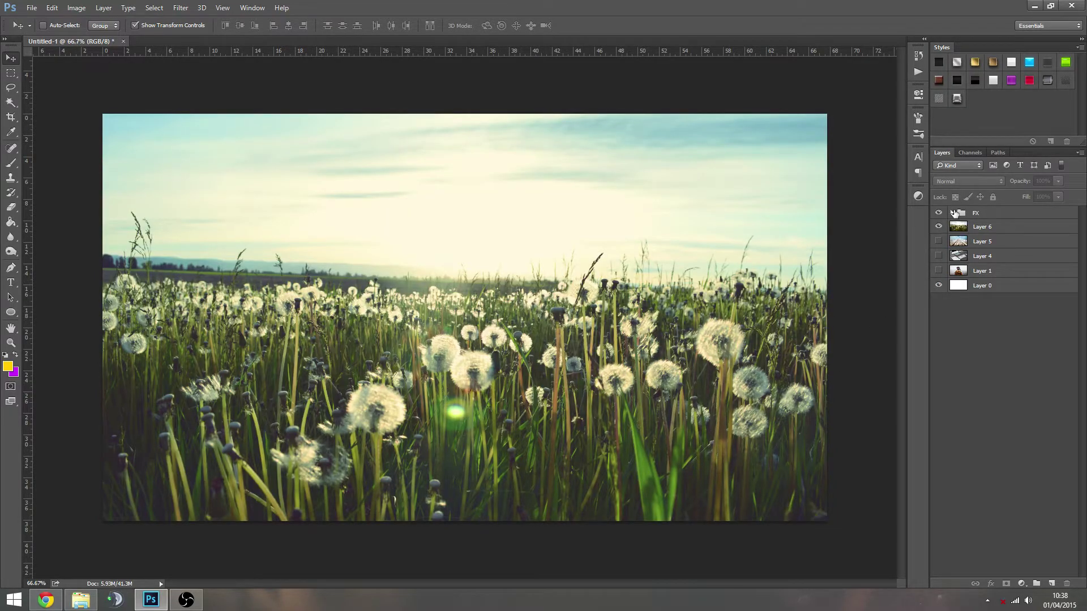
pyautogui.click(955, 212)
# Step: Expand the FX group and step through its fill, curves and hue/saturation layers
pyautogui.click(952, 213)
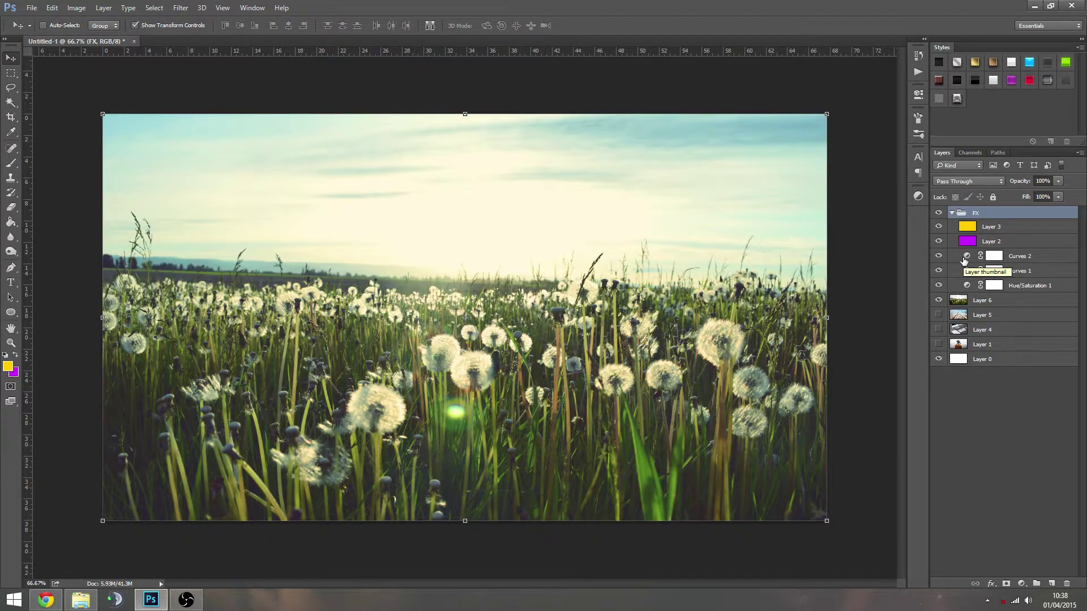
pyautogui.click(1003, 242)
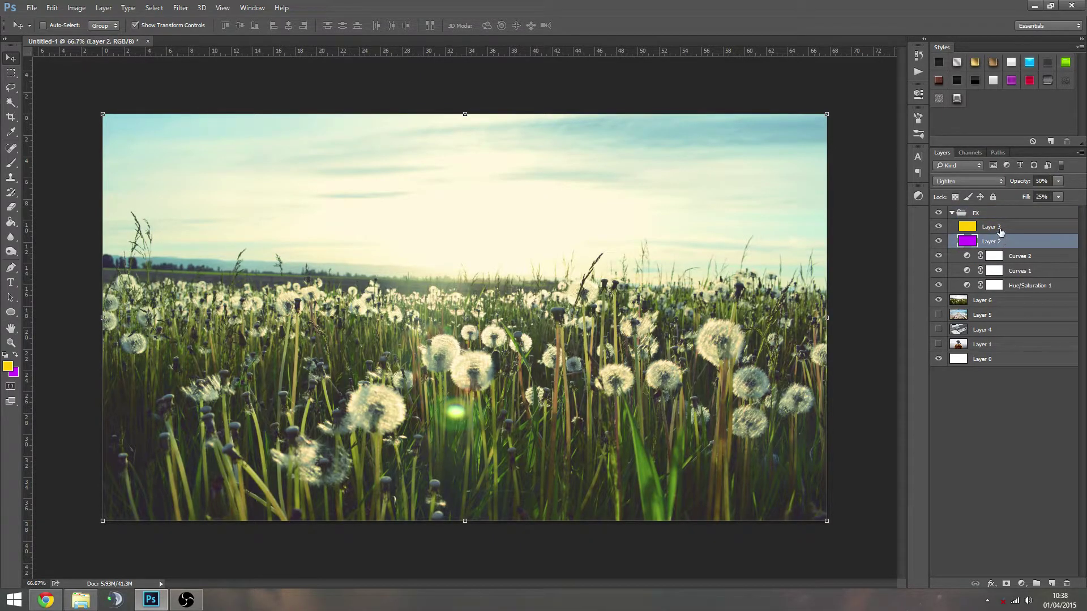
pyautogui.click(1000, 228)
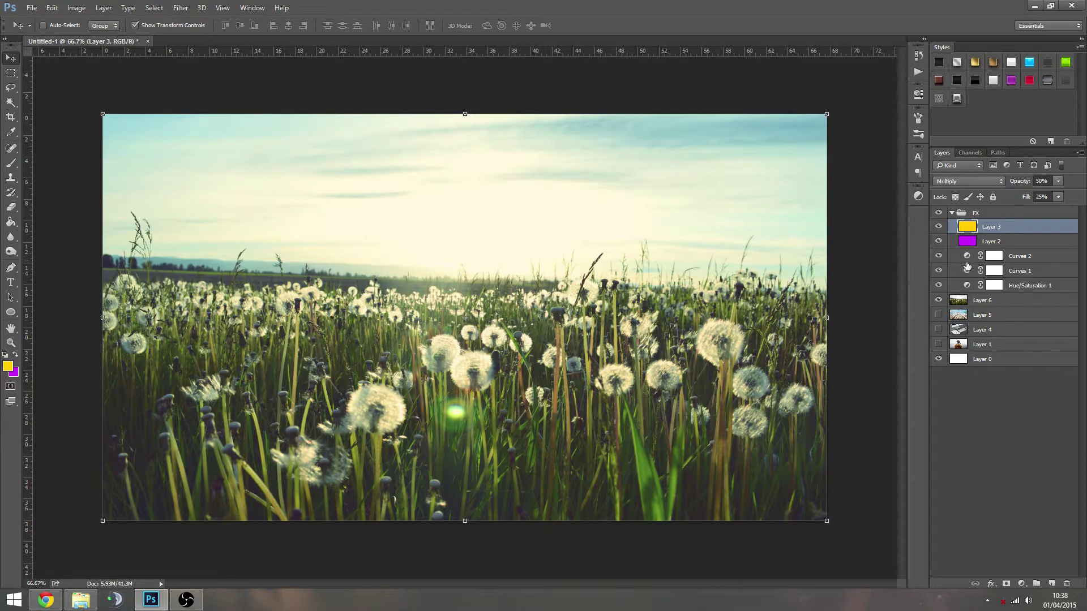
pyautogui.click(1037, 287)
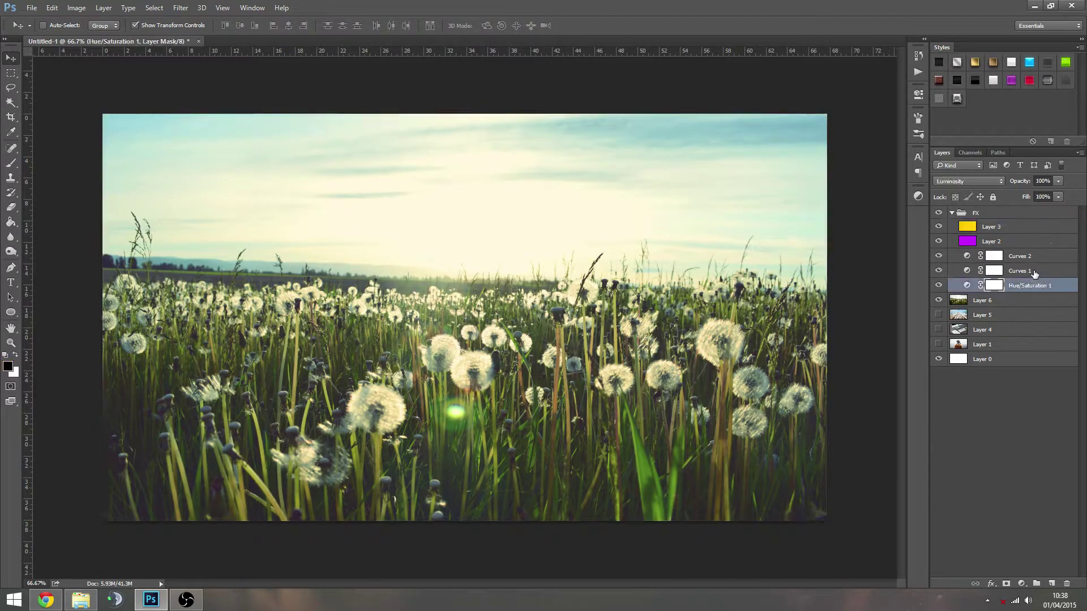
pyautogui.click(1035, 273)
pyautogui.click(1011, 256)
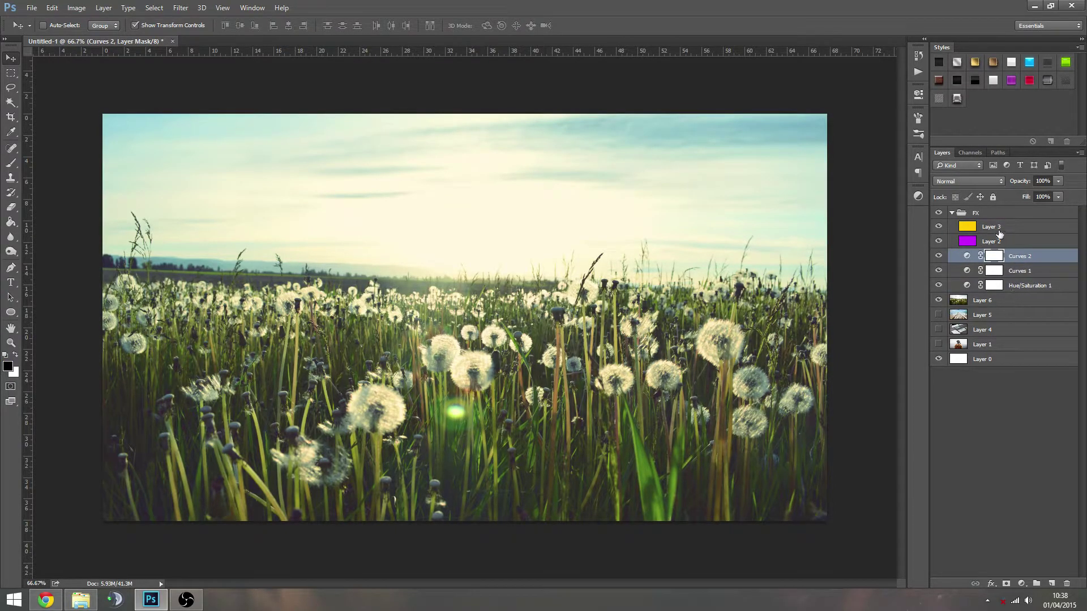
pyautogui.click(999, 229)
pyautogui.click(981, 213)
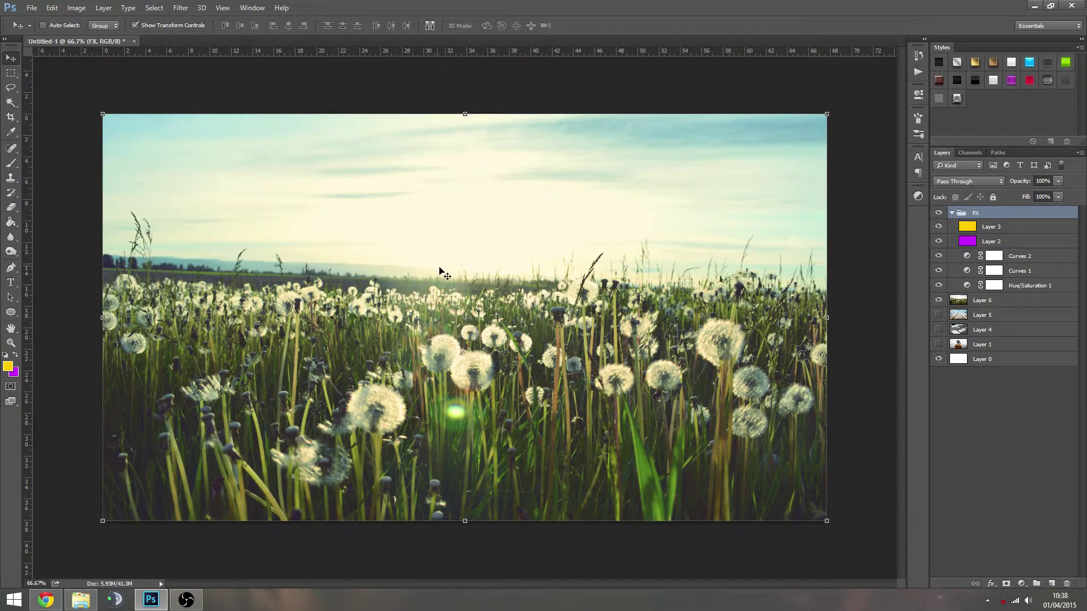
pyautogui.click(1025, 286)
pyautogui.hotkey('alt', ']')
pyautogui.hotkey('alt', ']')
pyautogui.hotkey('alt', ']')
pyautogui.hotkey('alt', ']')
pyautogui.click(1004, 401)
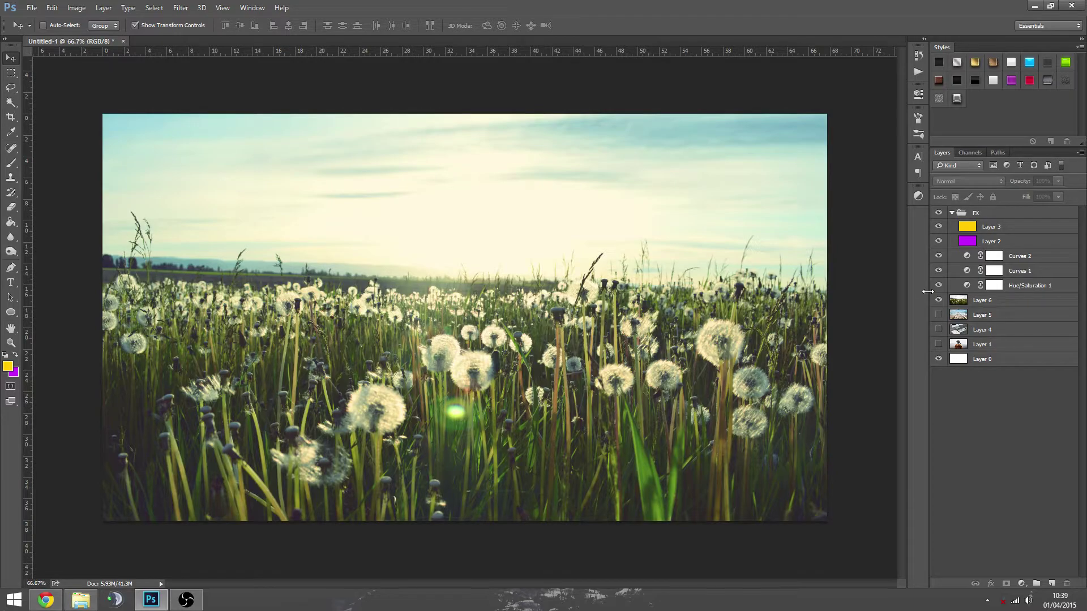
# Step: Inspect the Curves 1 and Hue/Saturation 1 adjustment layers
pyautogui.click(1019, 271)
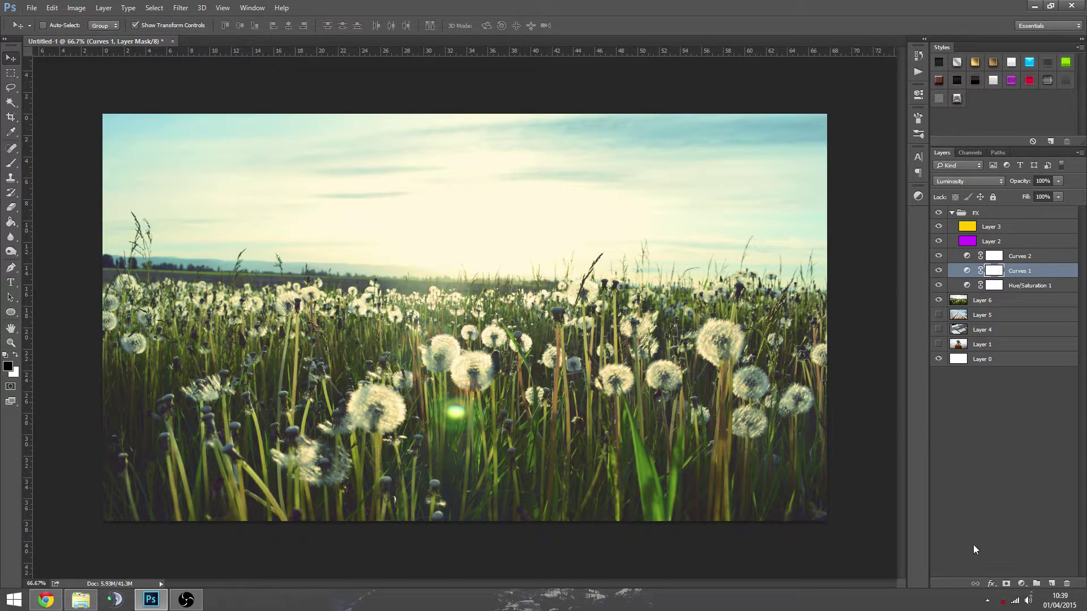
pyautogui.click(1007, 500)
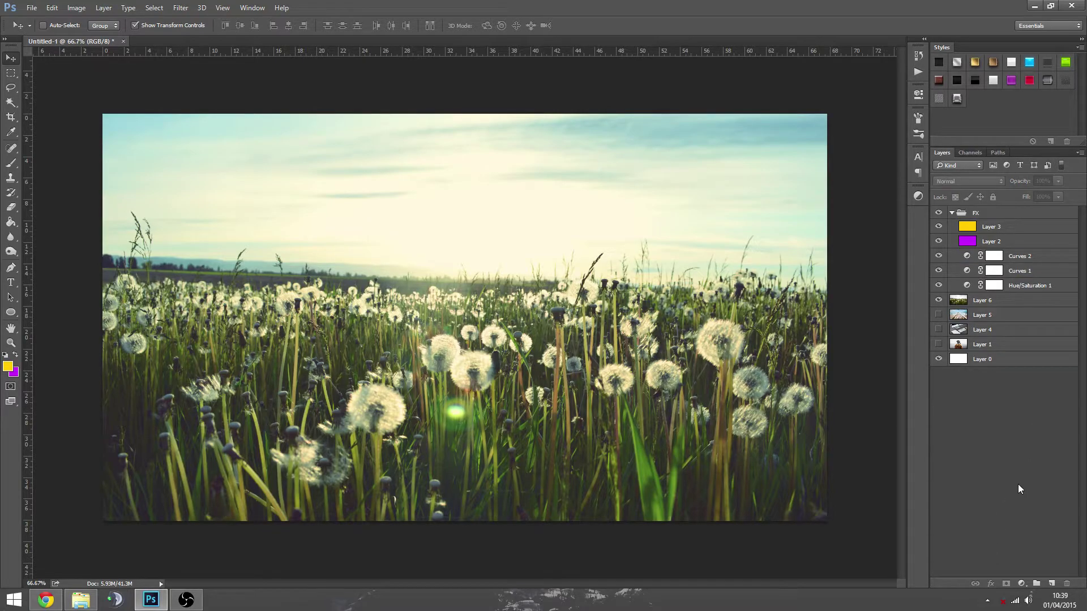
pyautogui.click(1024, 289)
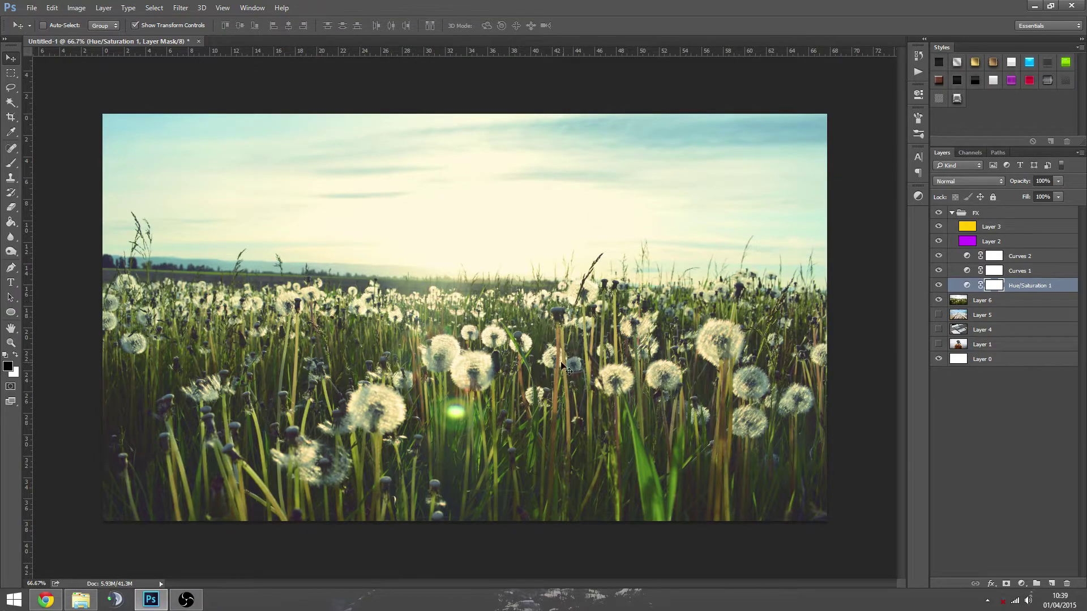
pyautogui.click(986, 391)
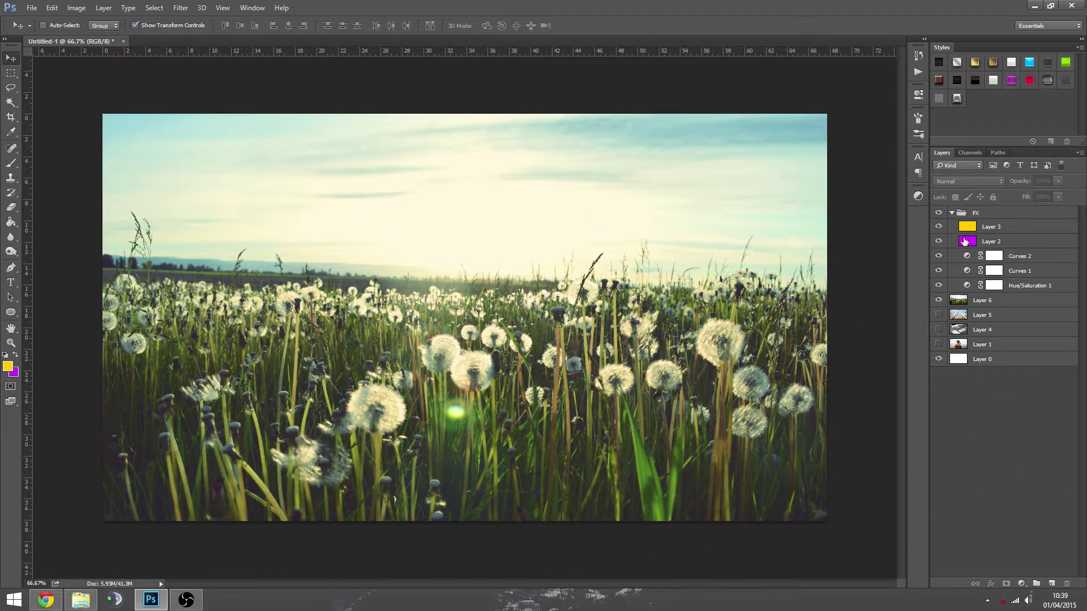
# Step: Compare the yellow Layer 3 and purple Layer 2 fills, then hide all five FX layers
pyautogui.click(1023, 232)
pyautogui.click(1010, 242)
pyautogui.click(1026, 229)
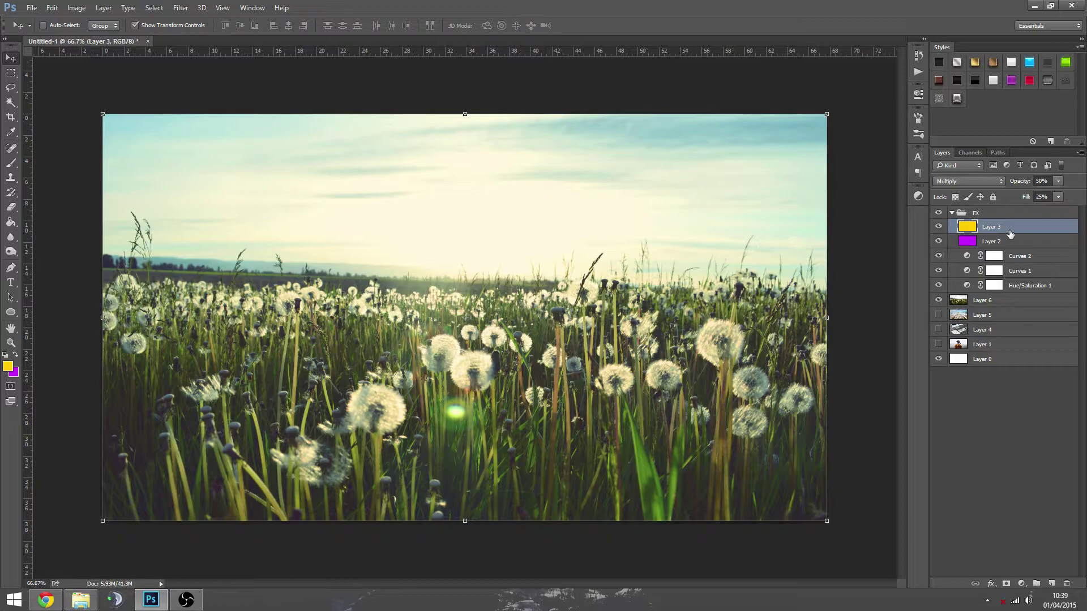
pyautogui.click(1008, 236)
pyautogui.click(1008, 233)
pyautogui.click(1008, 235)
pyautogui.click(1008, 231)
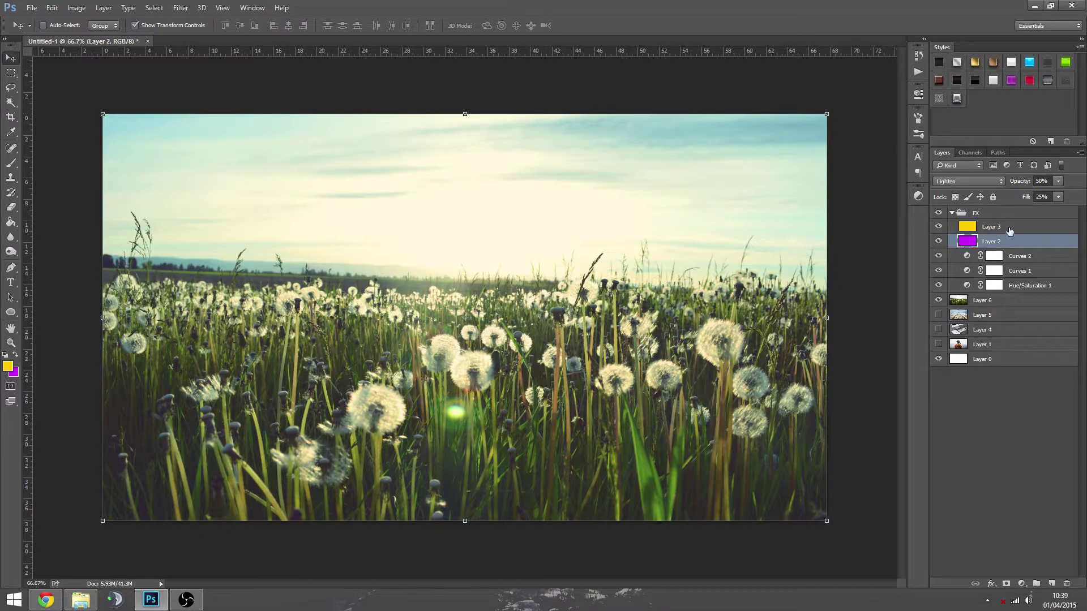
pyautogui.click(1010, 231)
pyautogui.click(1008, 241)
pyautogui.click(1016, 257)
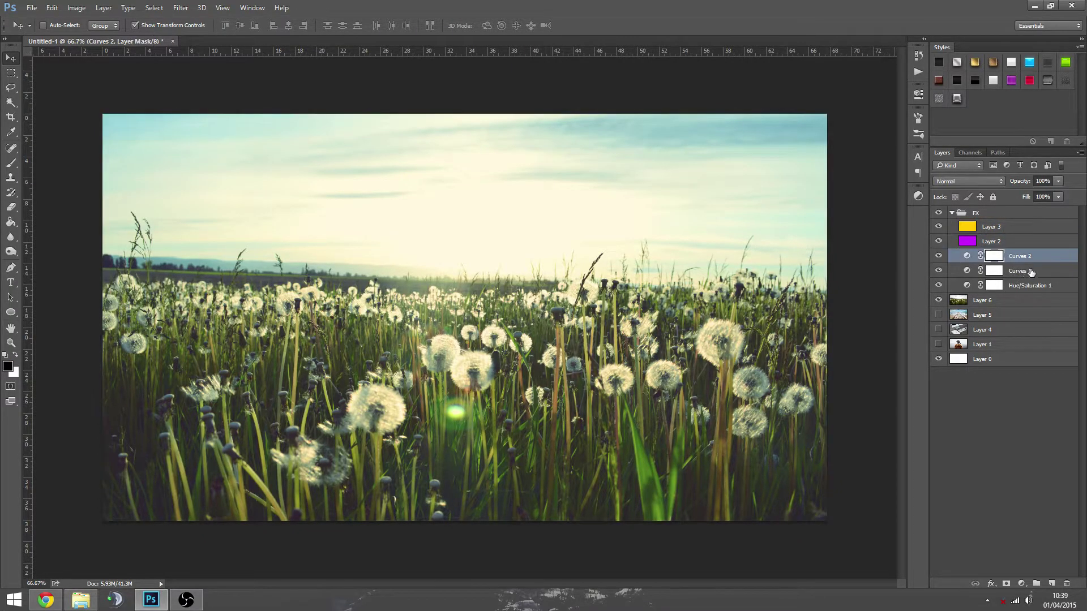
pyautogui.click(1028, 272)
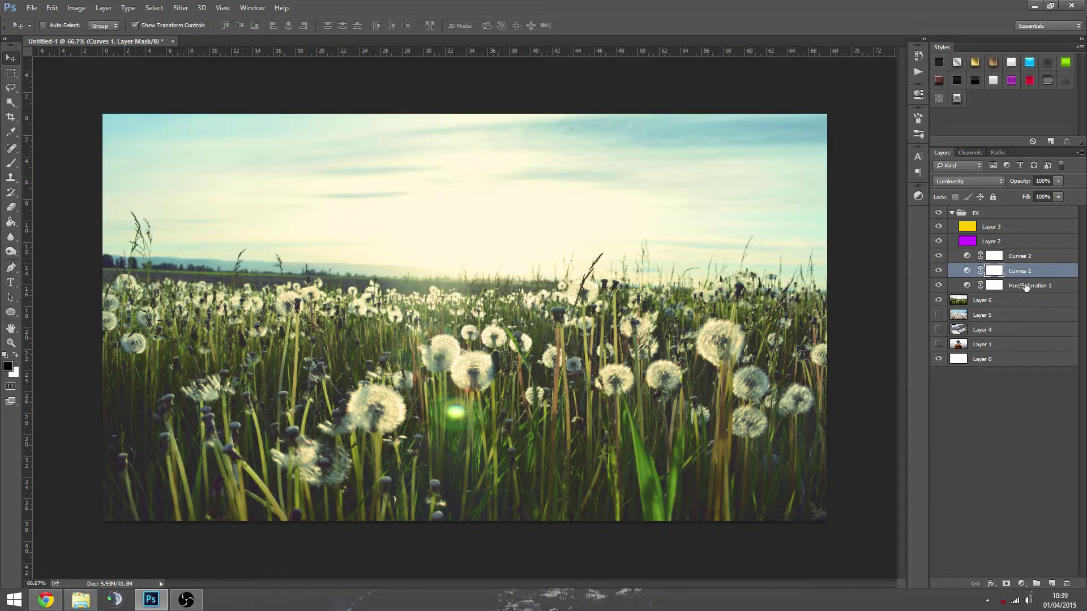
pyautogui.click(1025, 287)
pyautogui.moveTo(934, 229); pyautogui.dragTo(940, 289)
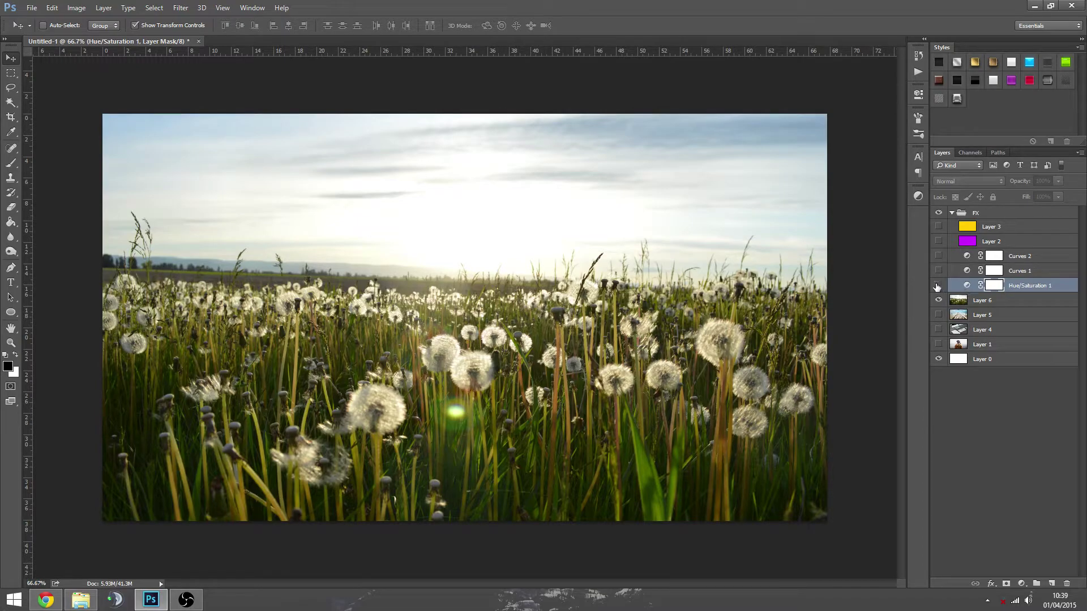
pyautogui.doubleClick(967, 286)
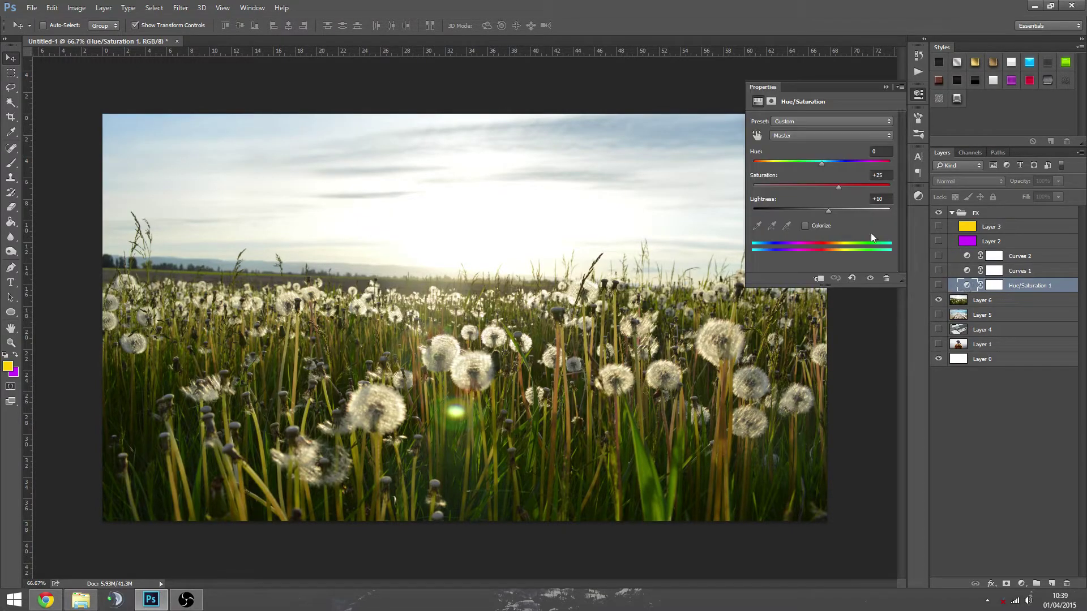
pyautogui.click(871, 175)
pyautogui.click(888, 199)
pyautogui.click(1022, 583)
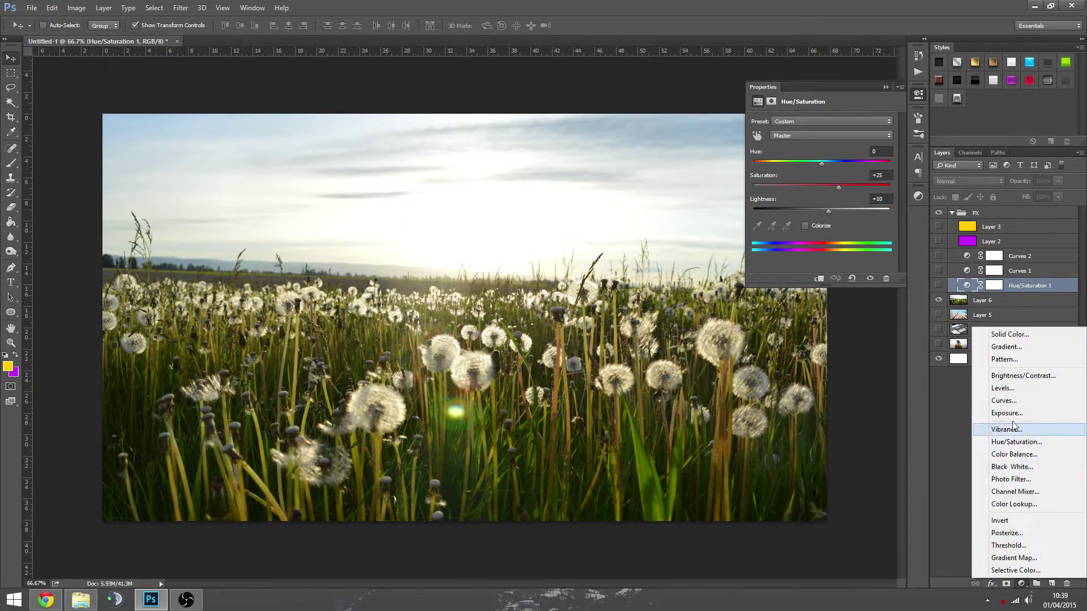
pyautogui.click(864, 86)
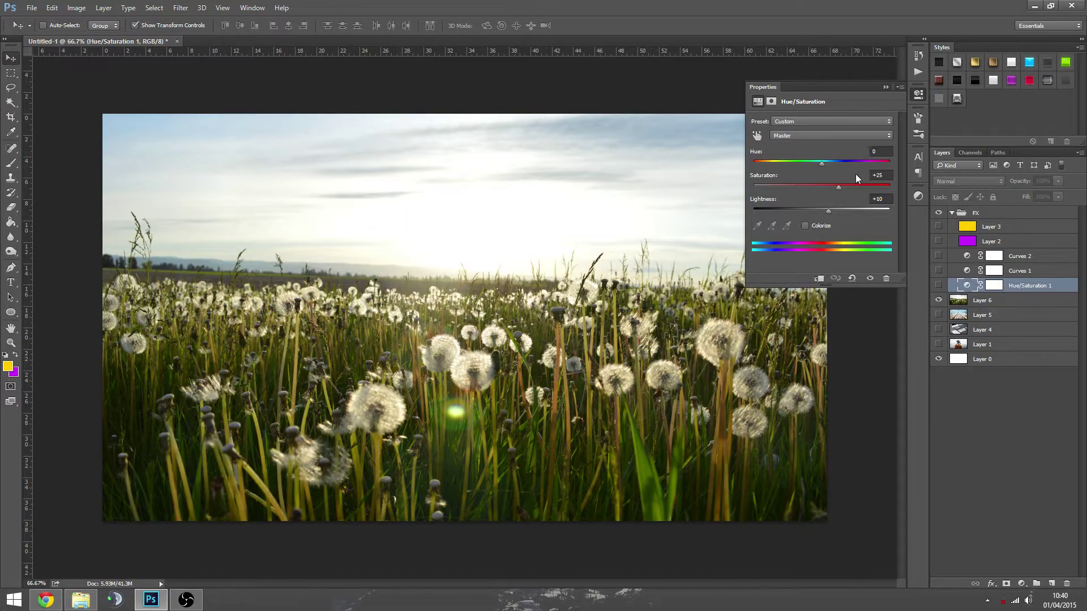
pyautogui.click(870, 175)
pyautogui.click(886, 86)
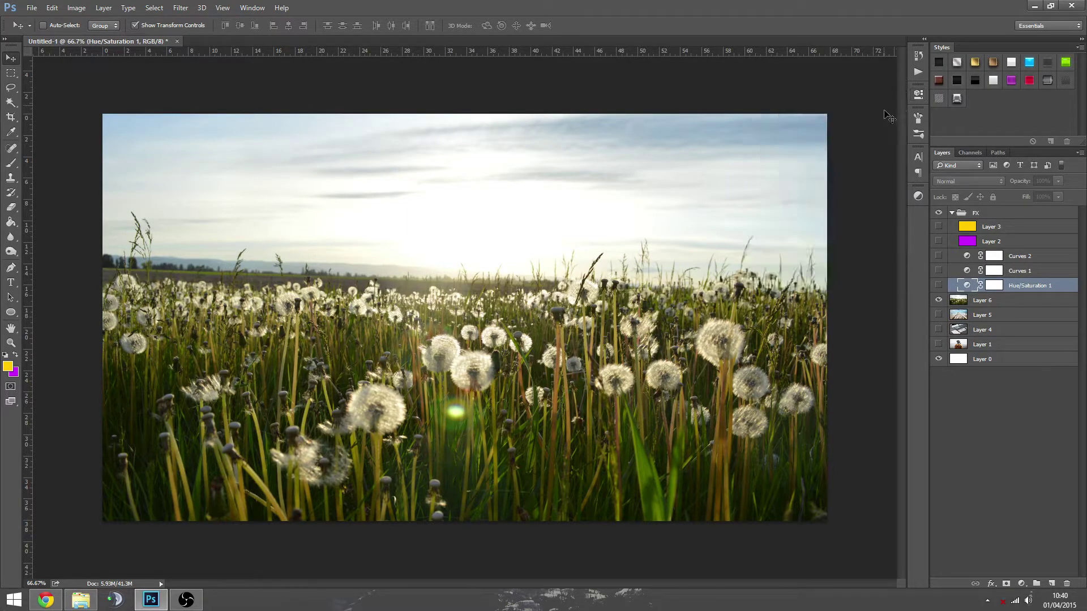
pyautogui.click(1022, 257)
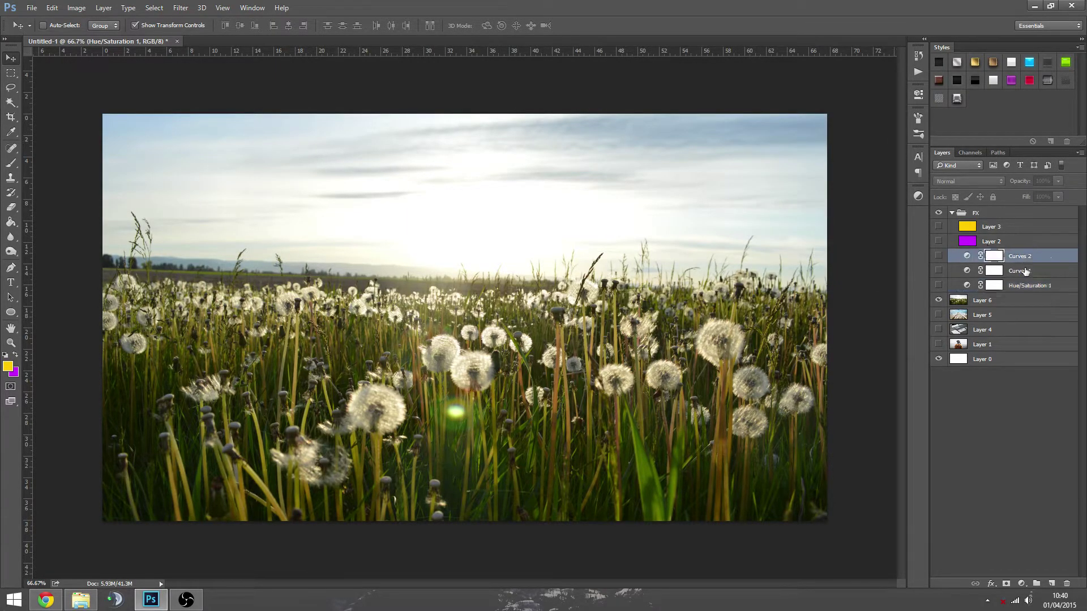
pyautogui.click(1000, 246)
pyautogui.click(989, 229)
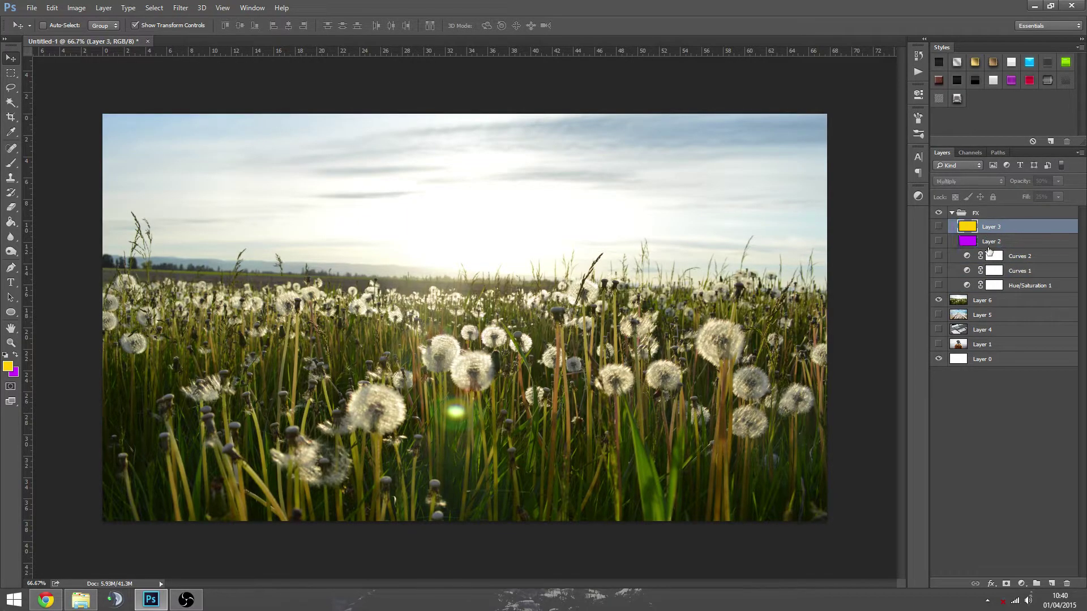
pyautogui.click(990, 243)
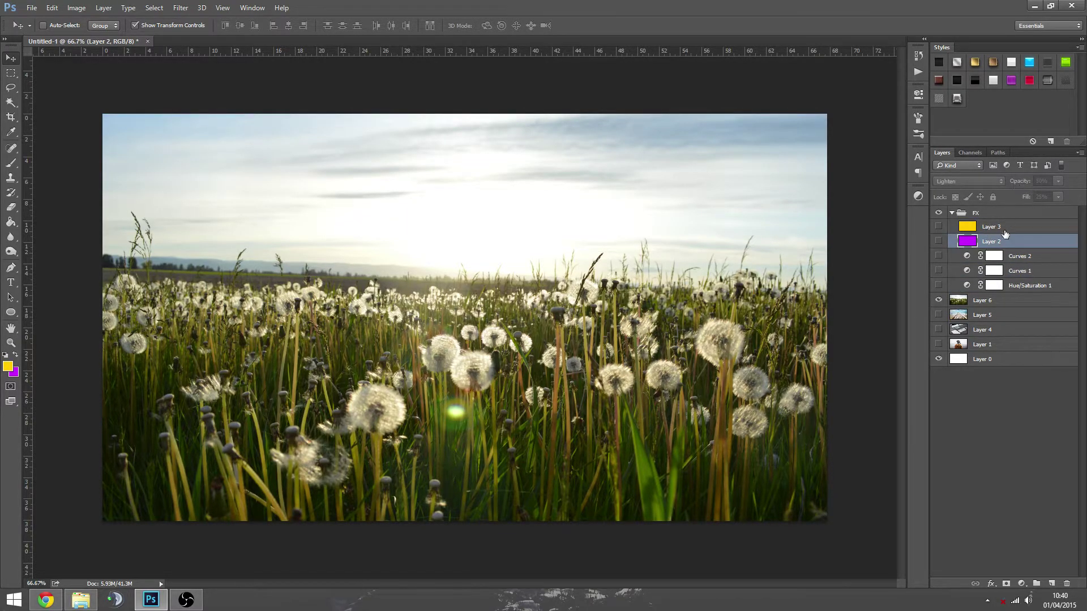
pyautogui.click(1004, 231)
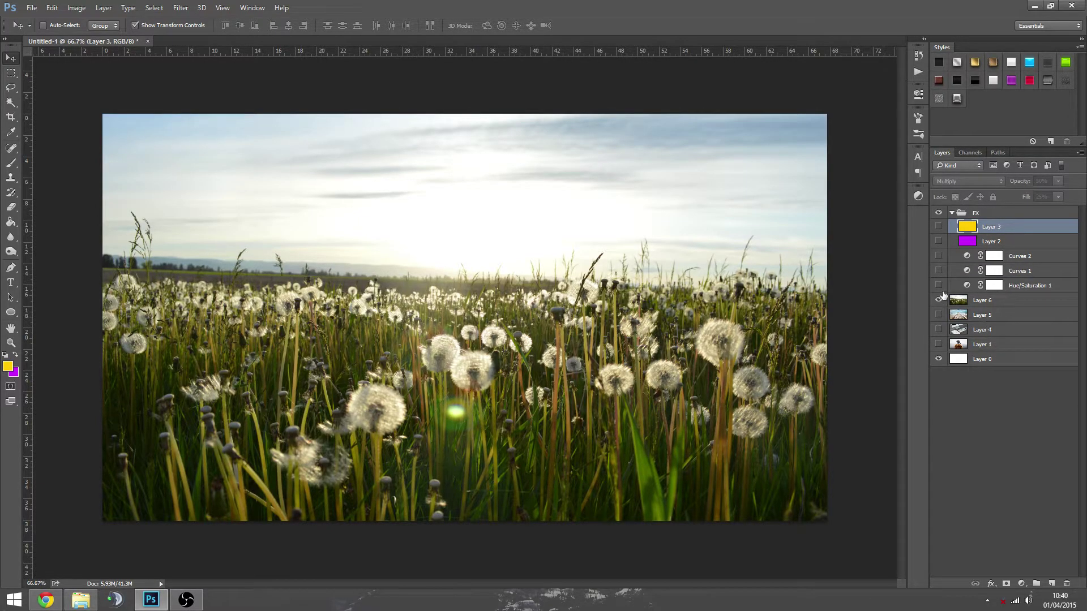
# Step: Turn Hue/Saturation 1 back on, comparing before and after and reviewing its settings
pyautogui.hotkey('alt', '[')
pyautogui.hotkey('alt', '[')
pyautogui.hotkey('alt', '[')
pyautogui.hotkey('alt', '[')
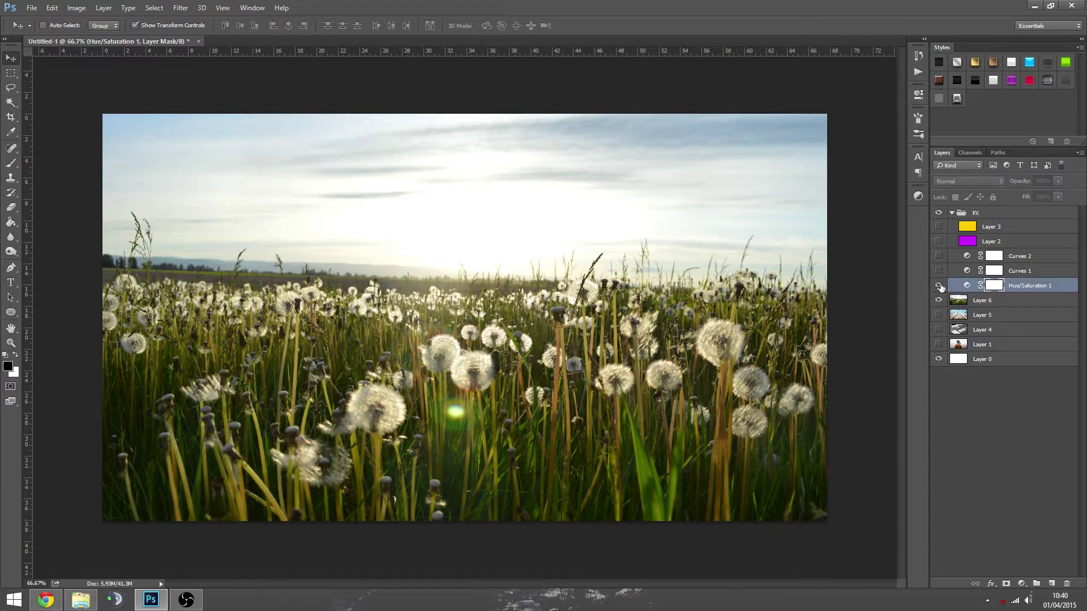
pyautogui.click(939, 286)
pyautogui.doubleClick(967, 285)
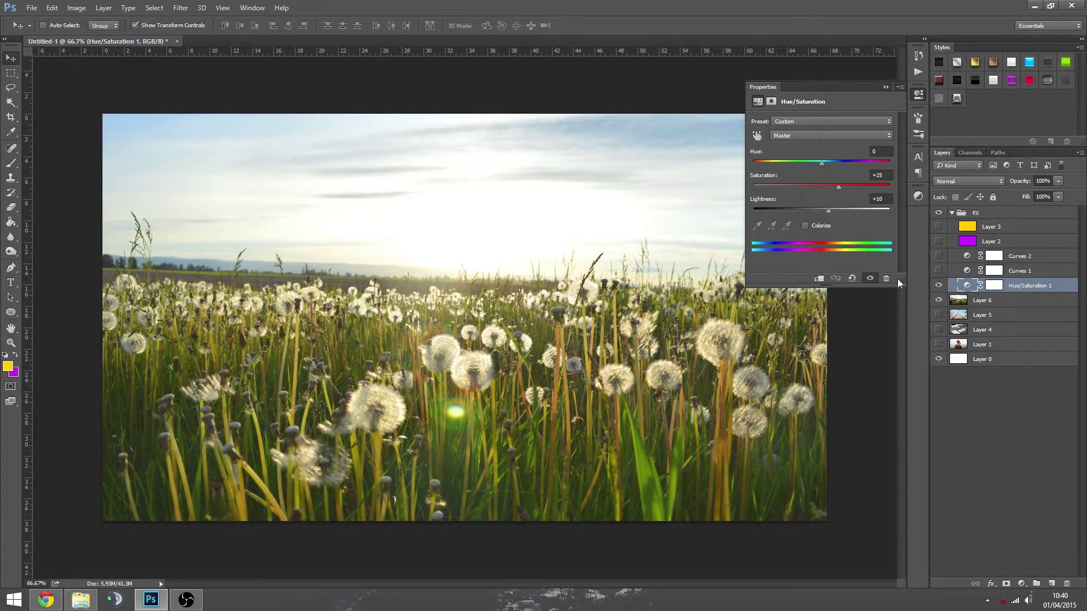
pyautogui.click(938, 285)
pyautogui.click(938, 285)
pyautogui.click(939, 285)
pyautogui.click(938, 285)
pyautogui.click(886, 87)
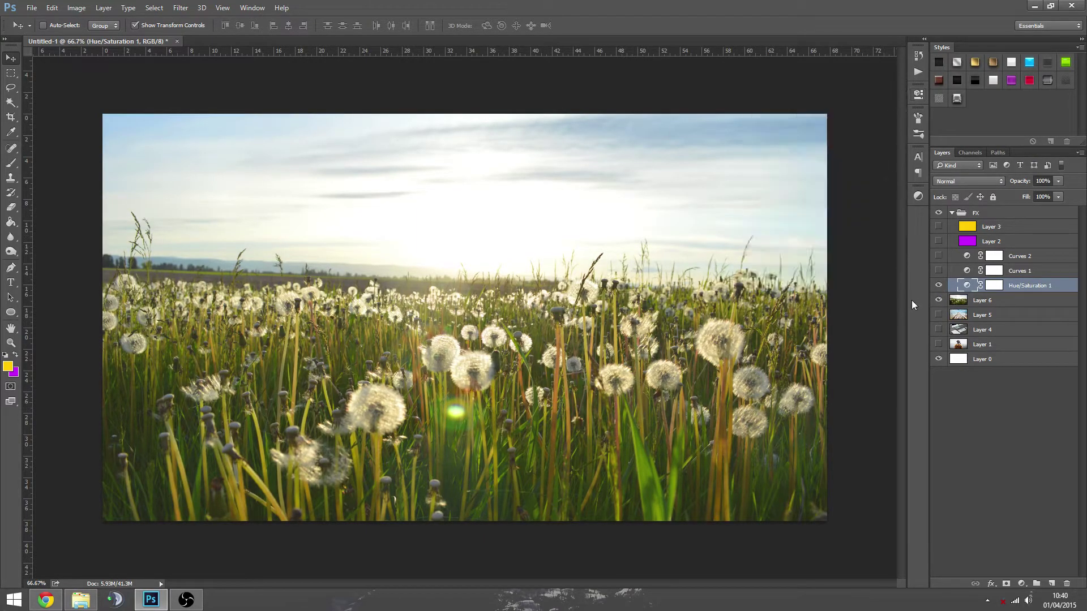
pyautogui.doubleClick(967, 285)
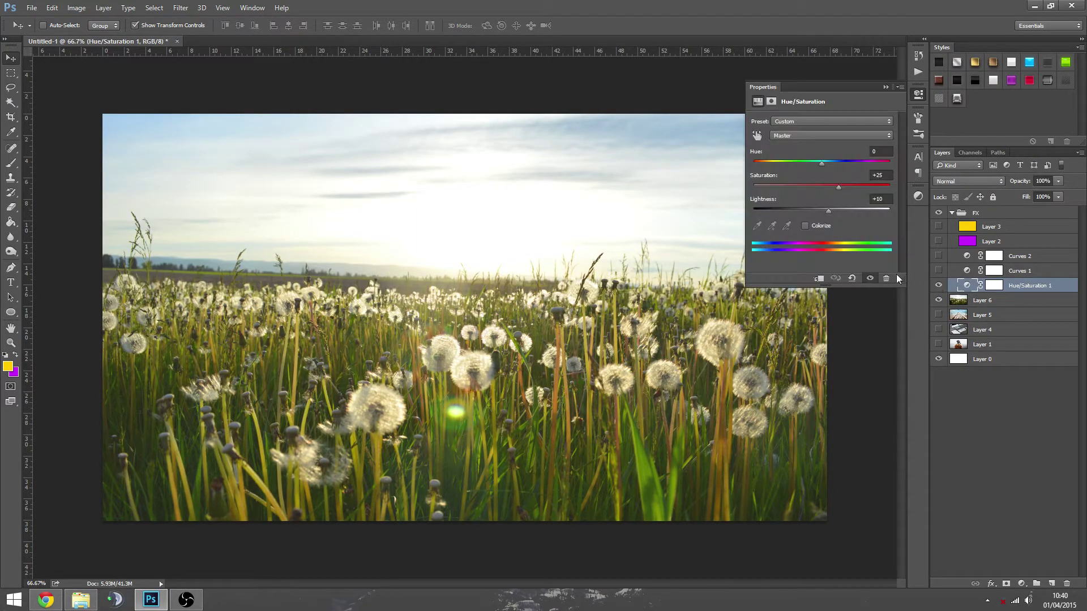
pyautogui.click(885, 88)
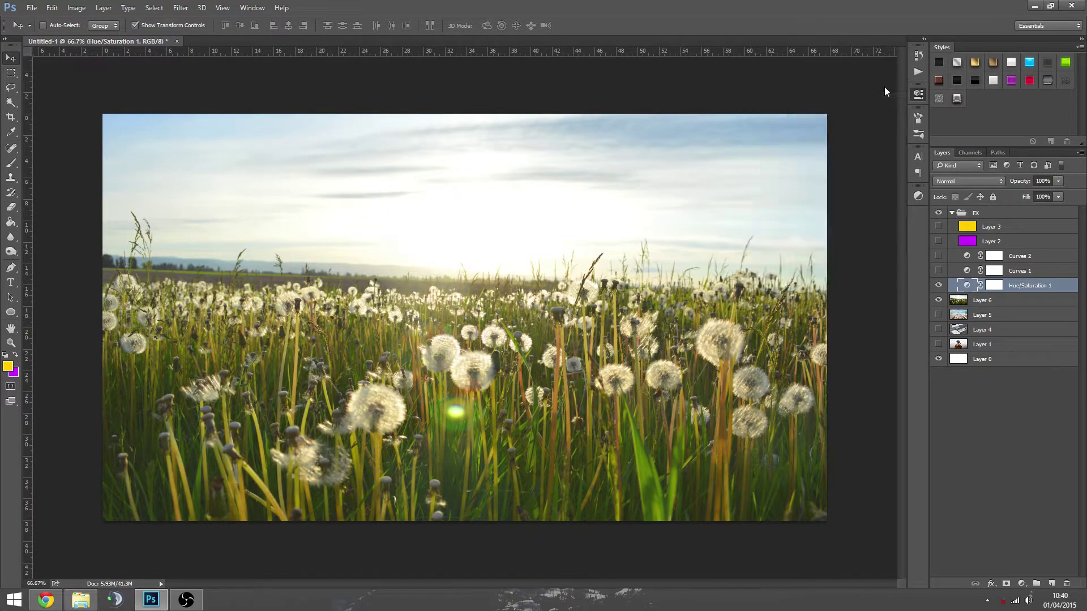
# Step: Switch between Curves 2 and Curves 1, ending with Curves 1 selected
pyautogui.click(985, 270)
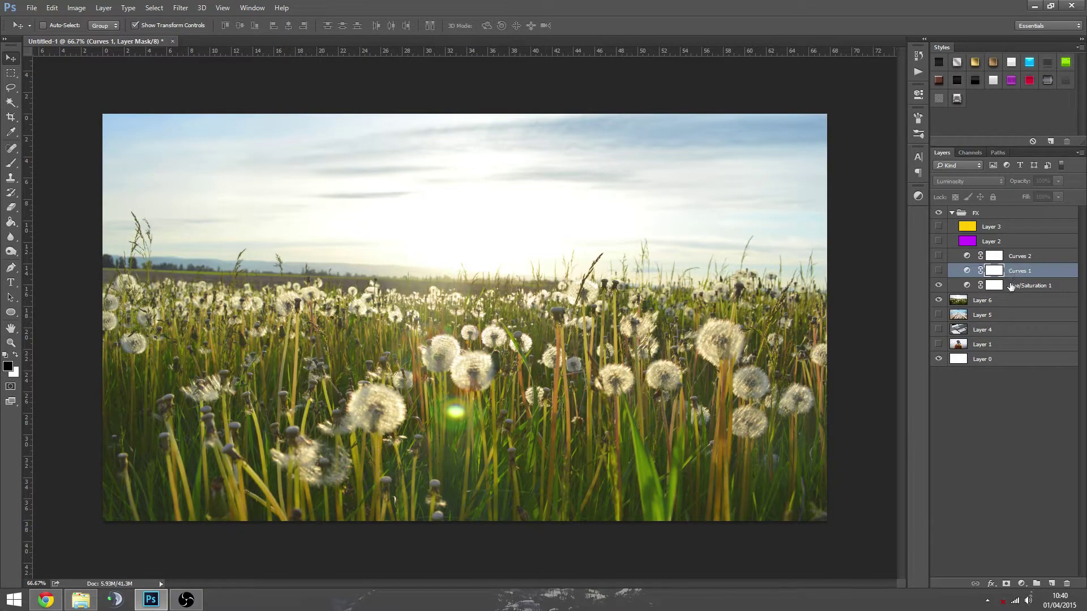
pyautogui.click(1017, 258)
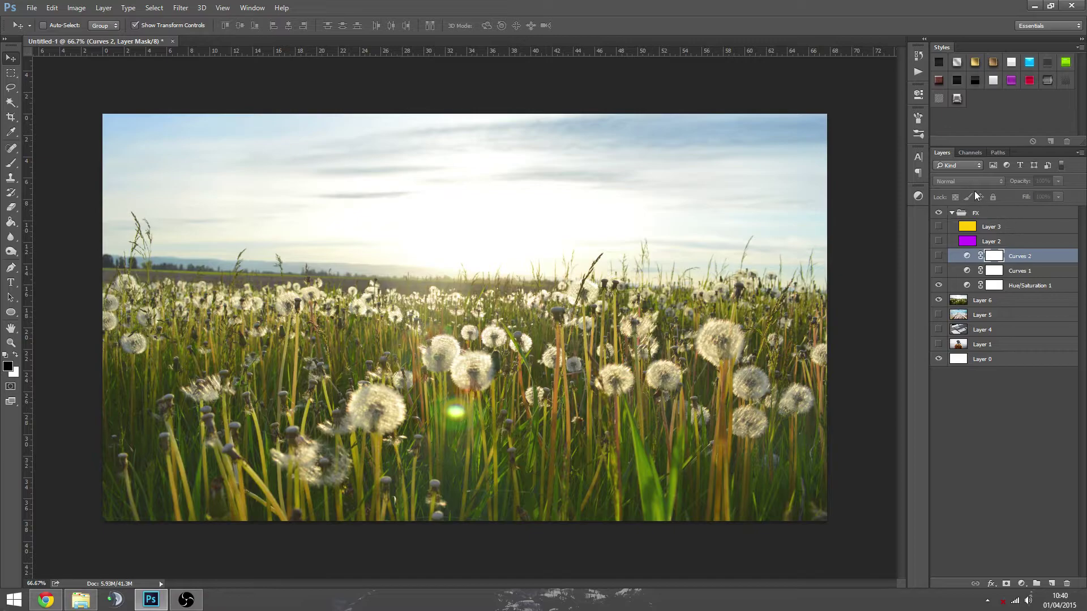
pyautogui.click(999, 272)
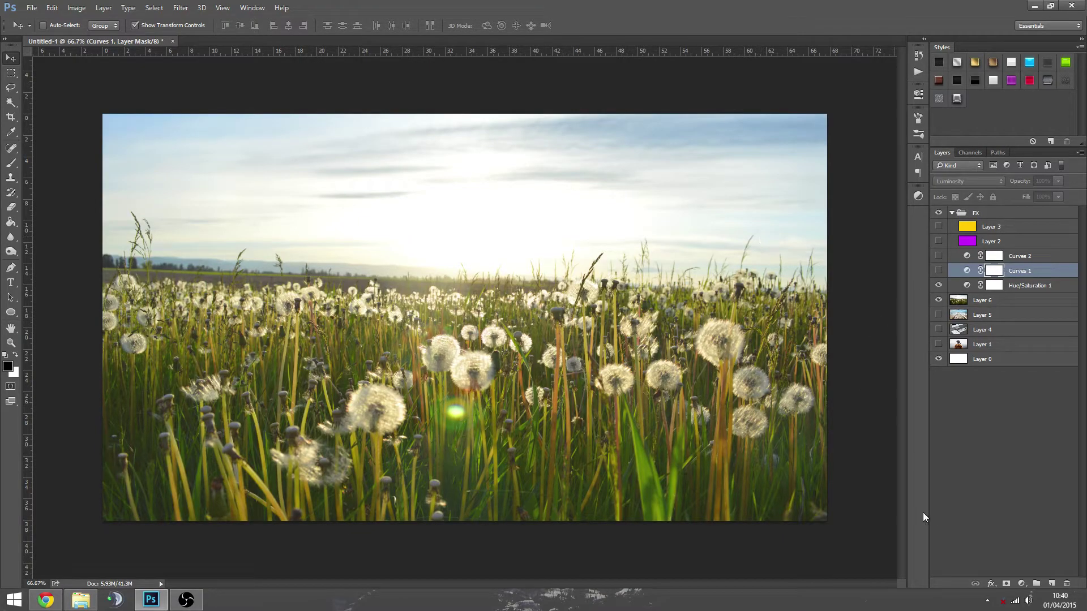
pyautogui.click(1014, 259)
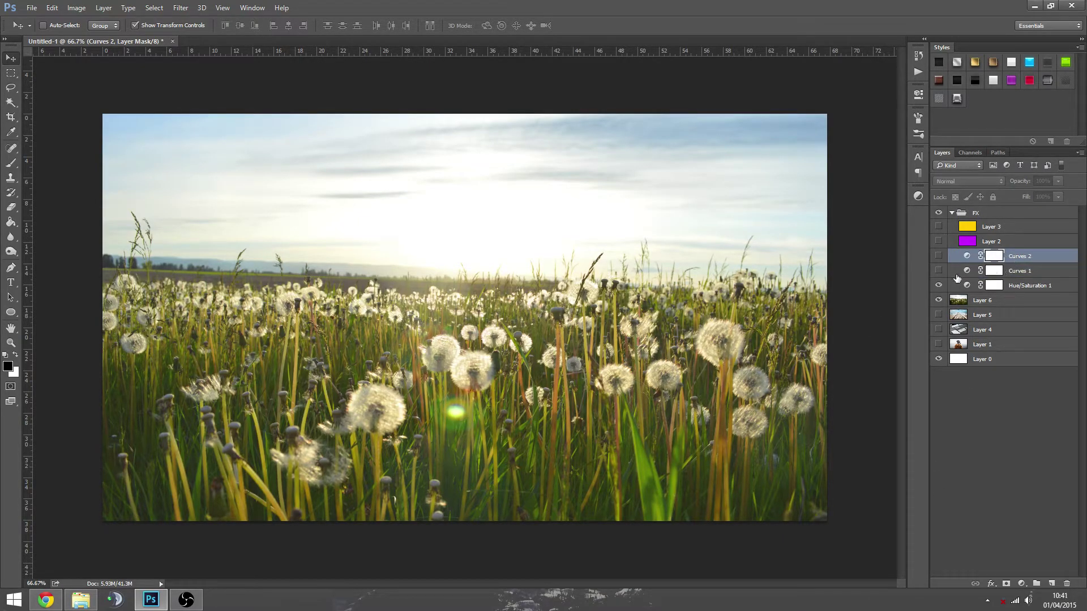
pyautogui.click(1004, 271)
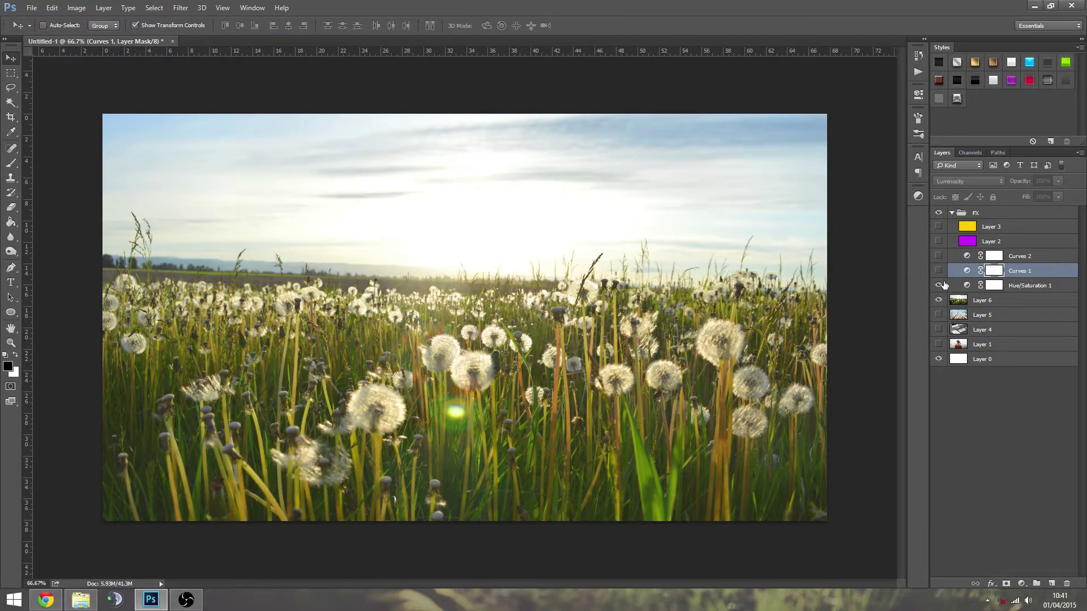
# Step: Turn on Curves 1, steepen its midtones and pull the black point to the bottom-left corner
pyautogui.click(938, 270)
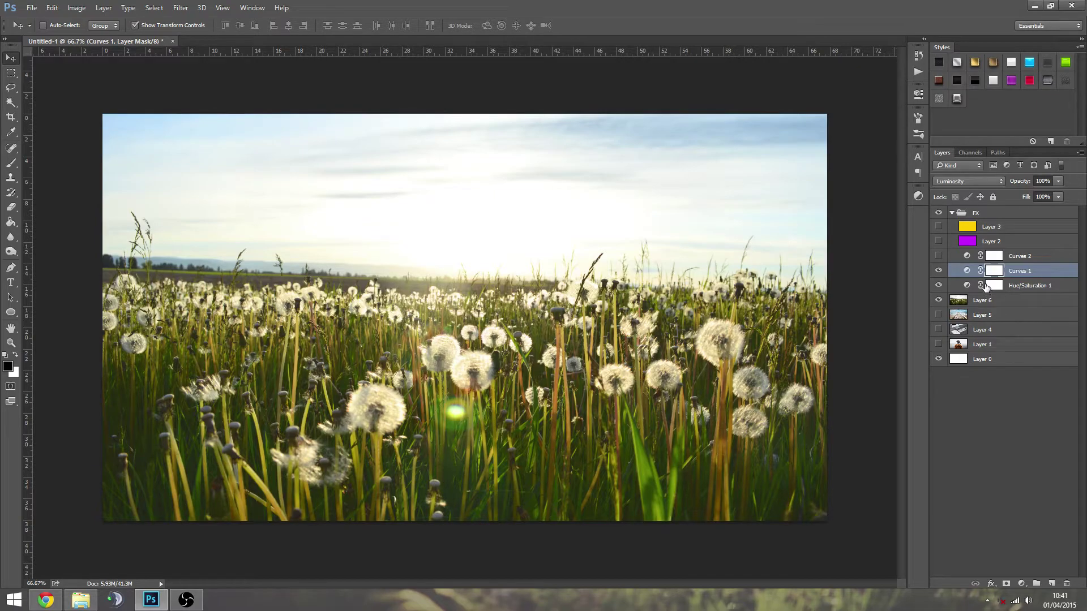
pyautogui.doubleClick(967, 271)
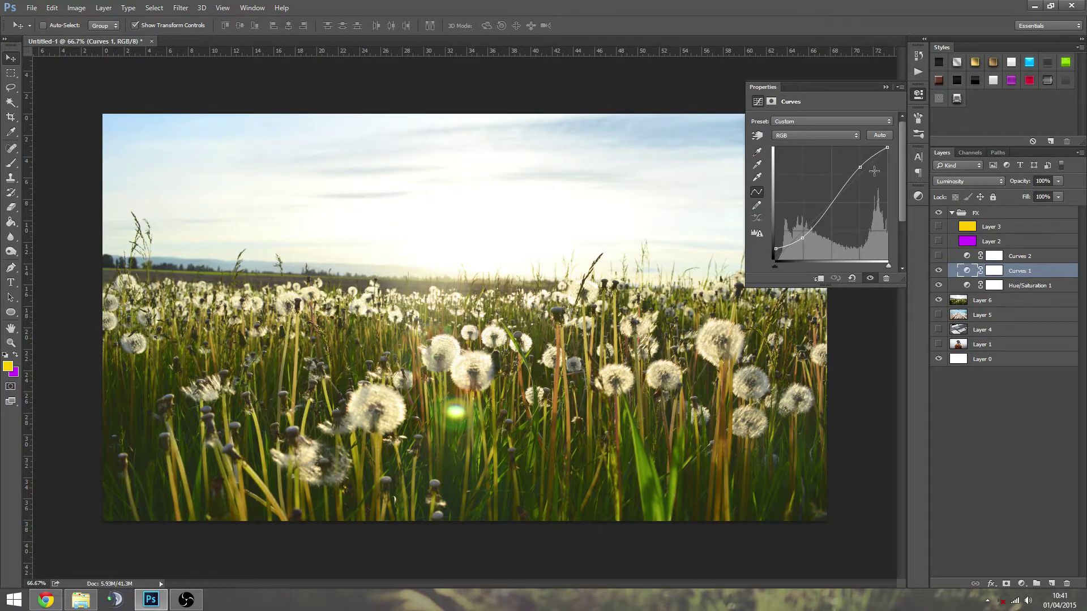
pyautogui.moveTo(859, 166); pyautogui.dragTo(857, 170)
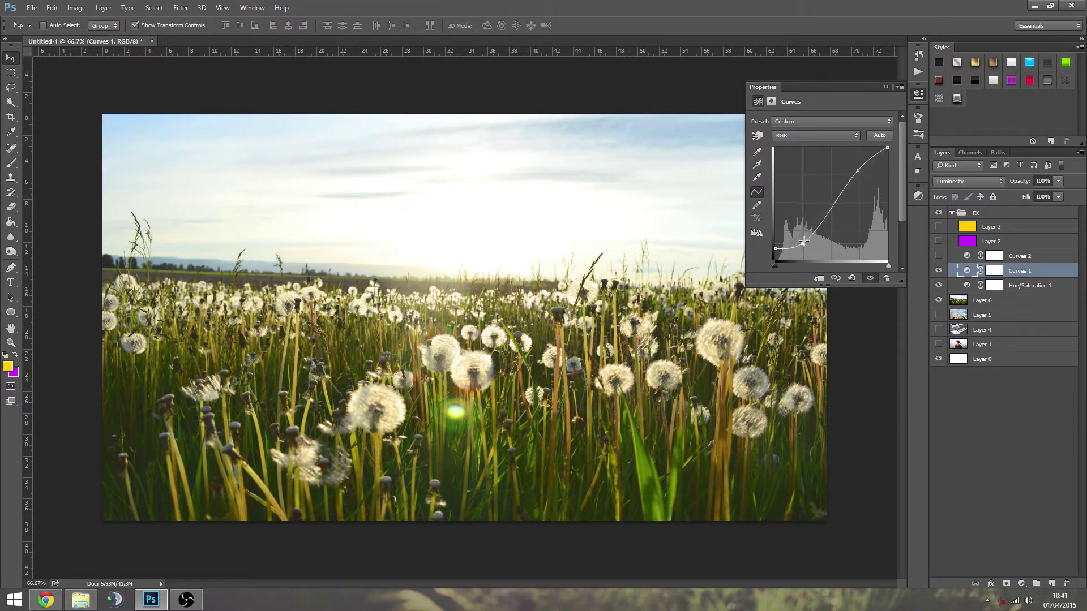
pyautogui.moveTo(803, 242); pyautogui.dragTo(802, 238)
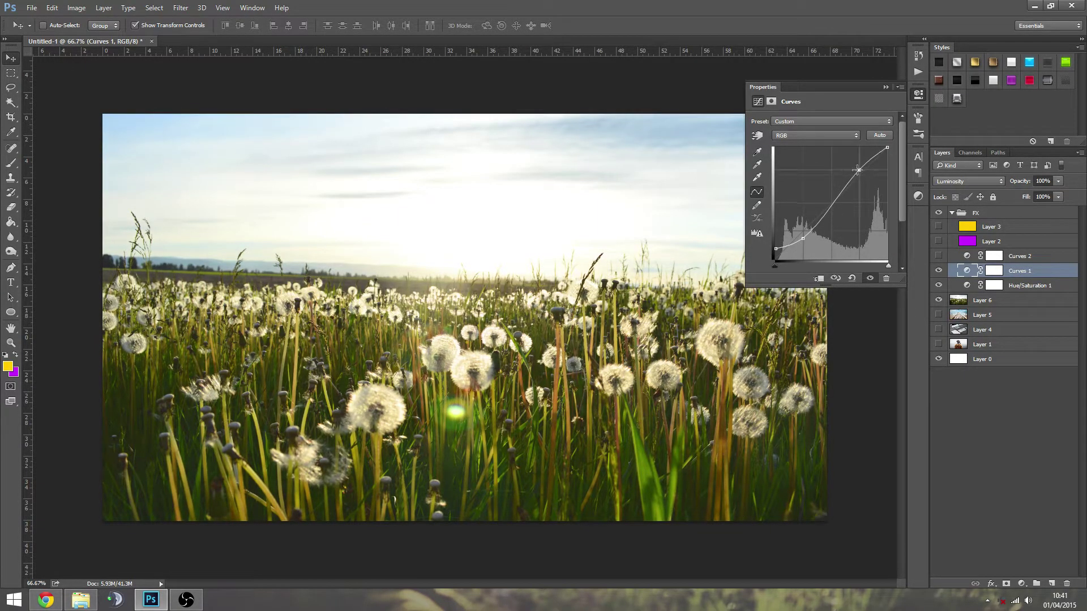
pyautogui.moveTo(776, 249)
pyautogui.mouseDown()
pyautogui.moveTo(773, 266)
pyautogui.moveTo(758, 246)
pyautogui.mouseUp()
pyautogui.moveTo(777, 249)
pyautogui.mouseDown()
pyautogui.moveTo(769, 227)
pyautogui.moveTo(775, 250)
pyautogui.moveTo(758, 263)
pyautogui.moveTo(776, 248)
pyautogui.mouseUp()
# Step: Turn on Curves 2 and reshape its Red-channel curve
pyautogui.click(886, 87)
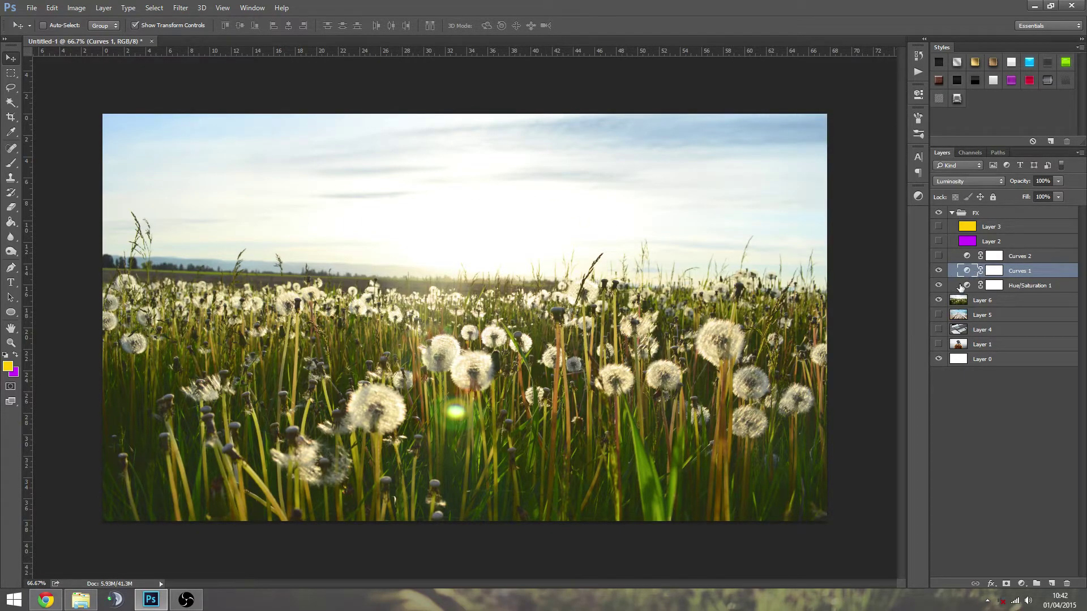
pyautogui.click(1026, 259)
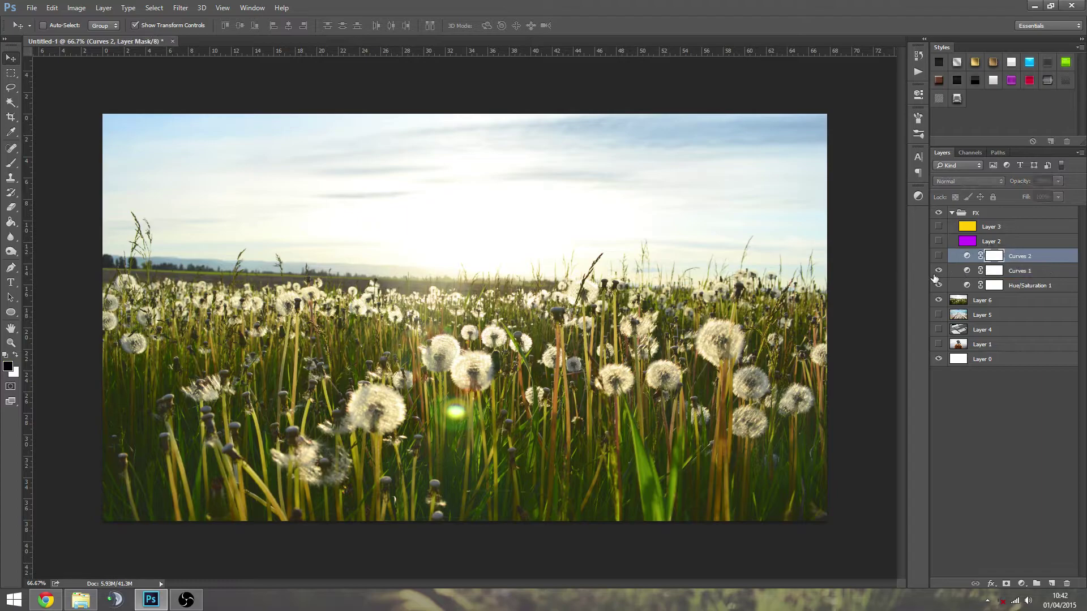
pyautogui.doubleClick(968, 256)
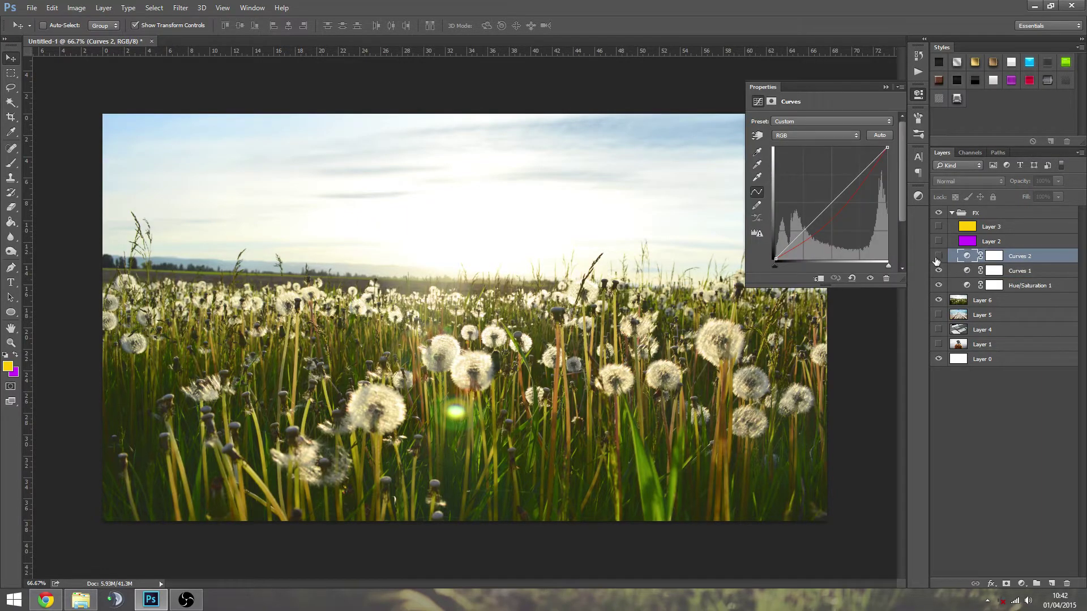
pyautogui.click(939, 257)
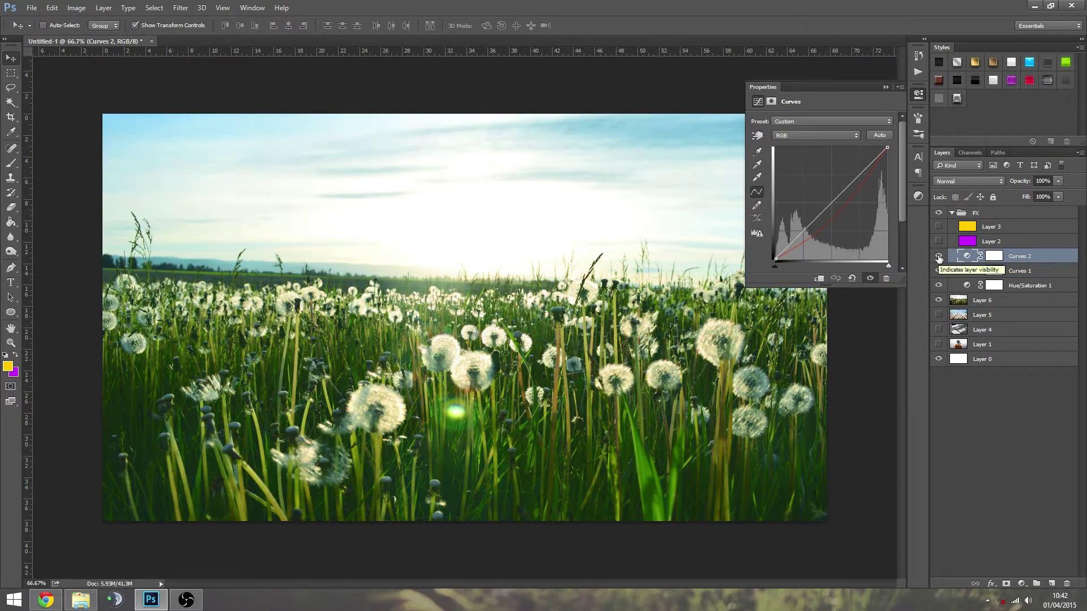
pyautogui.click(815, 136)
pyautogui.click(798, 146)
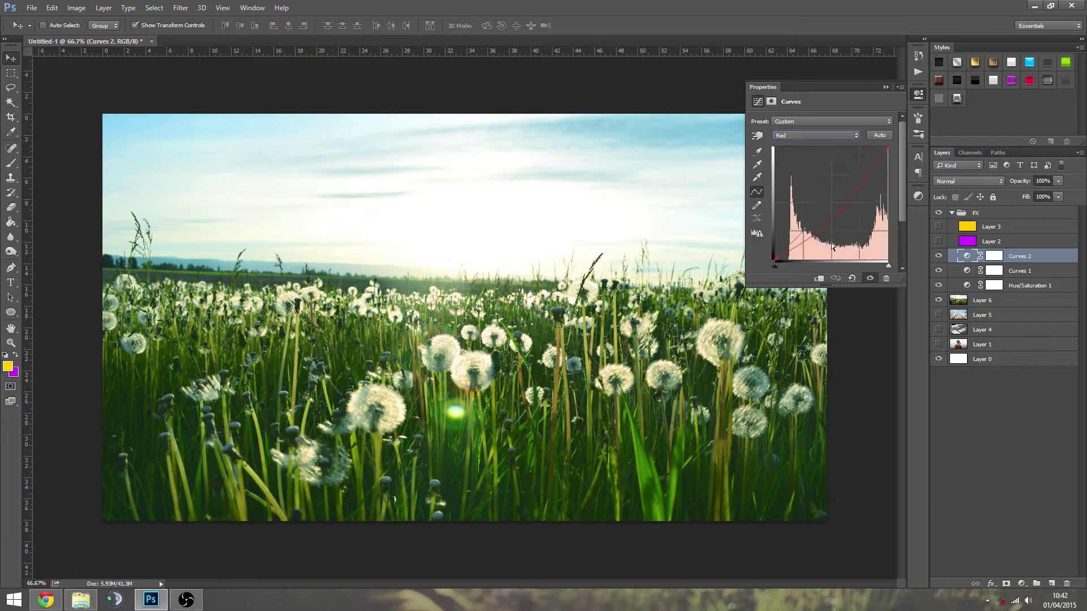
pyautogui.click(797, 140)
pyautogui.click(795, 161)
pyautogui.moveTo(841, 211)
pyautogui.mouseDown()
pyautogui.moveTo(830, 204)
pyautogui.moveTo(856, 223)
pyautogui.moveTo(838, 210)
pyautogui.mouseUp()
# Step: Try Color blending on Curves 2, revert it to Normal, and select Layer 2
pyautogui.click(898, 89)
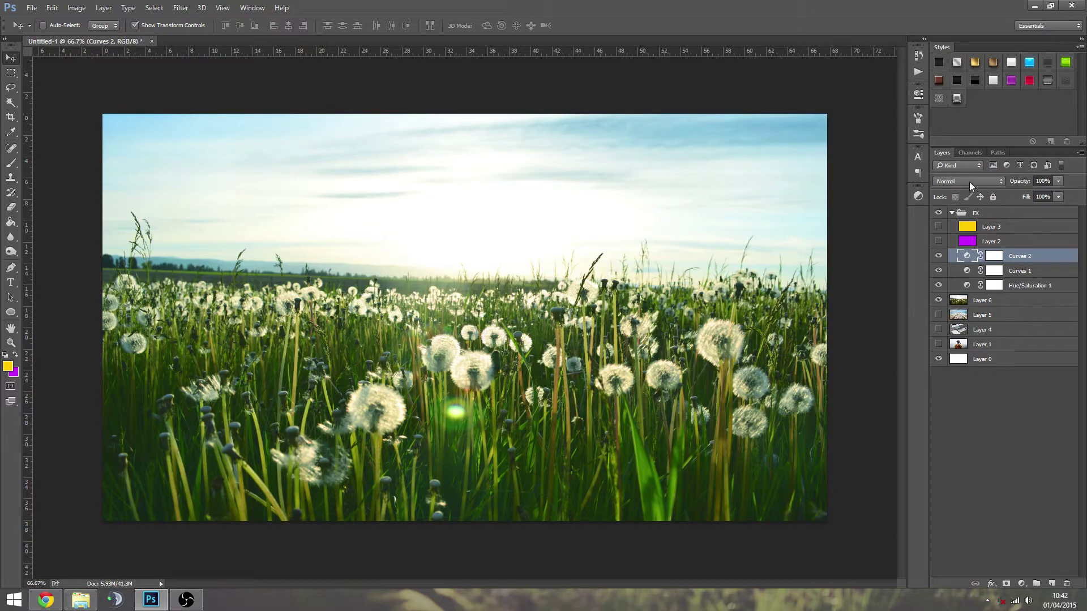
pyautogui.click(969, 181)
pyautogui.click(947, 395)
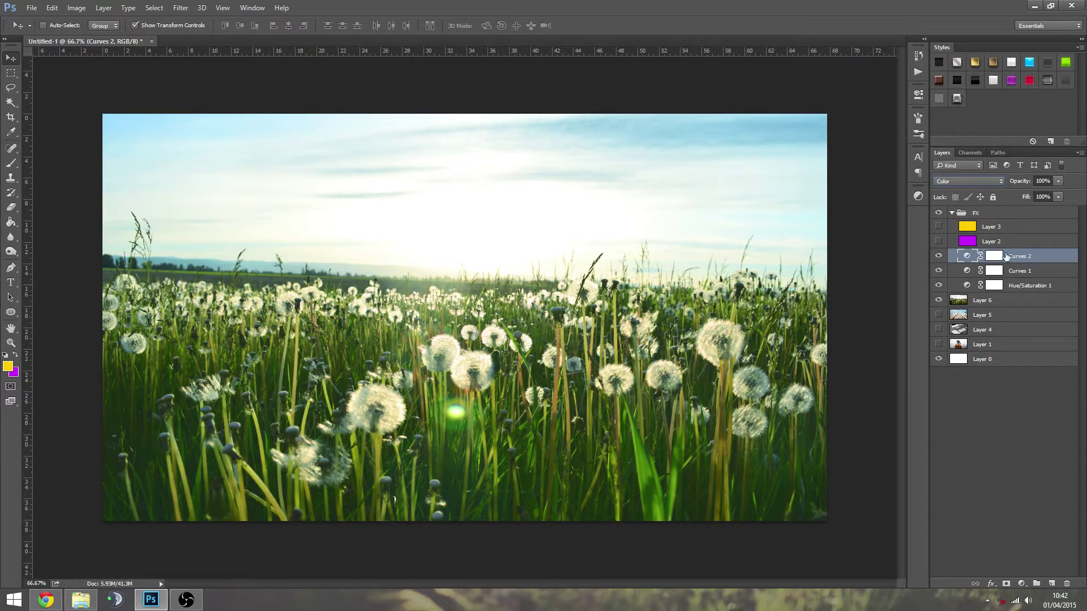
pyautogui.click(968, 181)
pyautogui.click(951, 191)
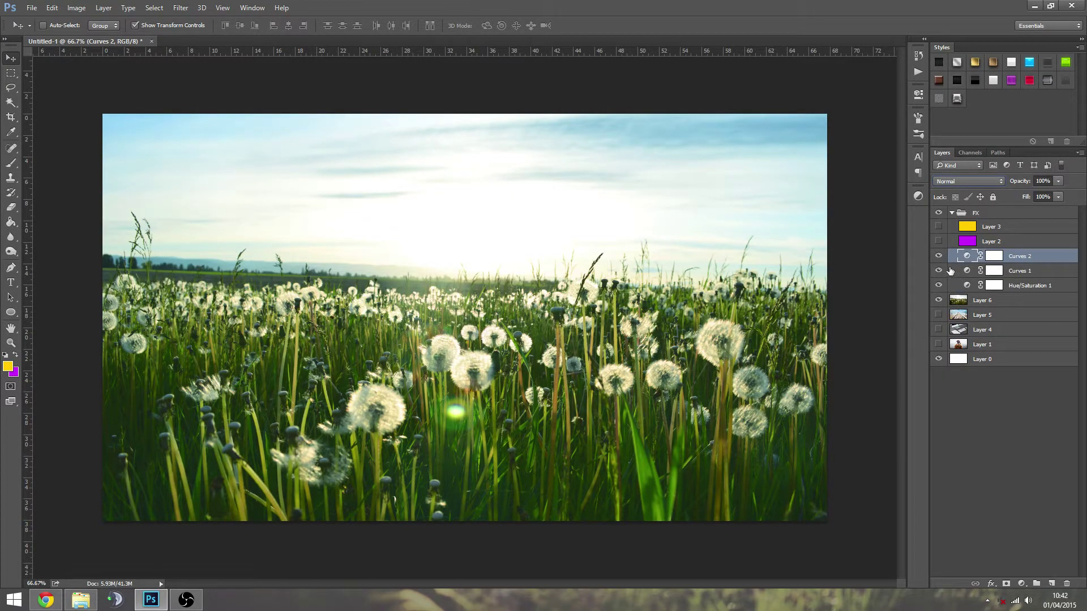
pyautogui.click(996, 242)
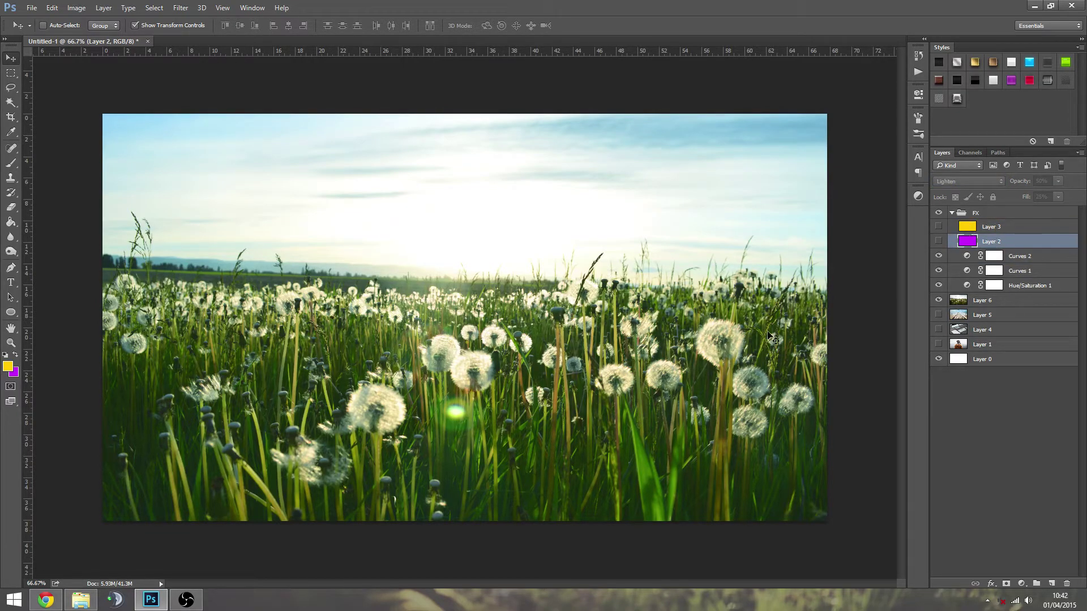
# Step: Inspect the purple and yellow swatch colours in the Color Picker without changing them
pyautogui.click(15, 357)
pyautogui.click(8, 367)
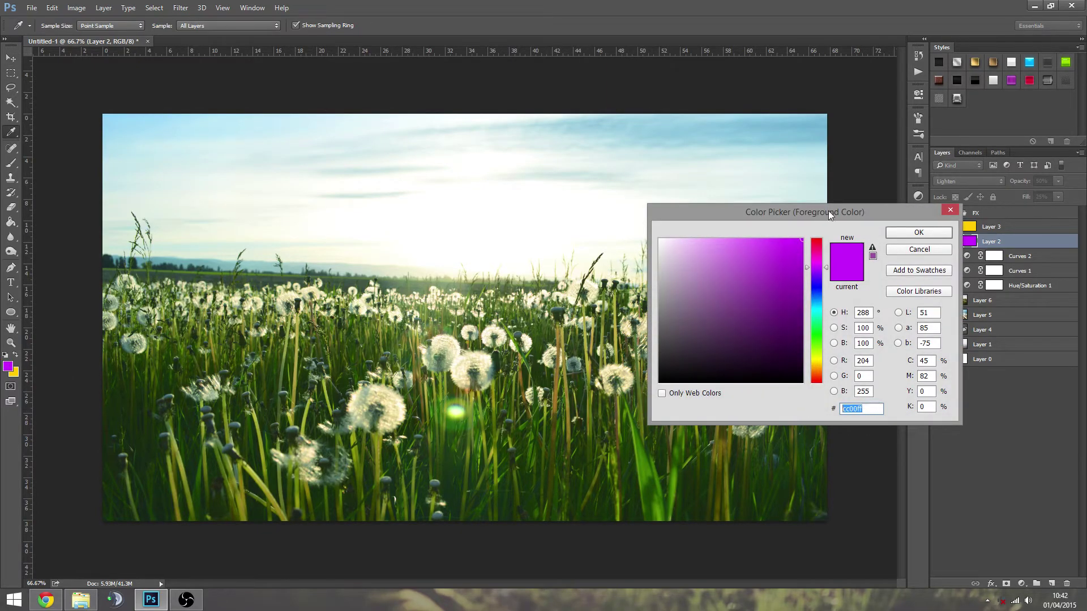
pyautogui.moveTo(828, 209); pyautogui.dragTo(749, 200)
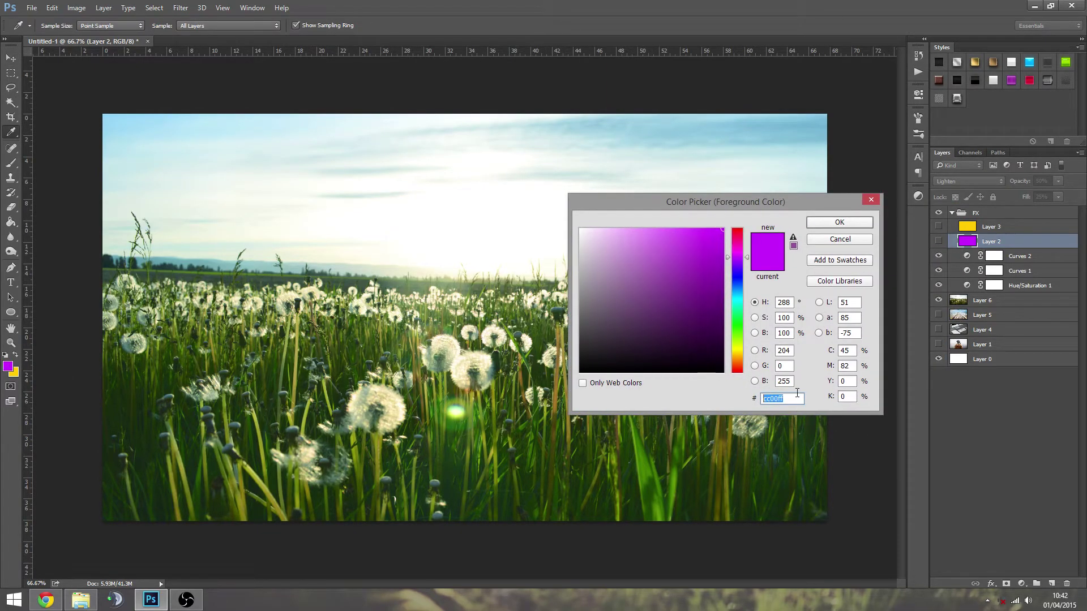
pyautogui.click(839, 222)
pyautogui.press('v')
pyautogui.click(14, 356)
pyautogui.click(8, 365)
pyautogui.moveTo(736, 203); pyautogui.dragTo(749, 208)
pyautogui.moveTo(797, 403); pyautogui.dragTo(784, 405)
pyautogui.moveTo(804, 210); pyautogui.dragTo(801, 213)
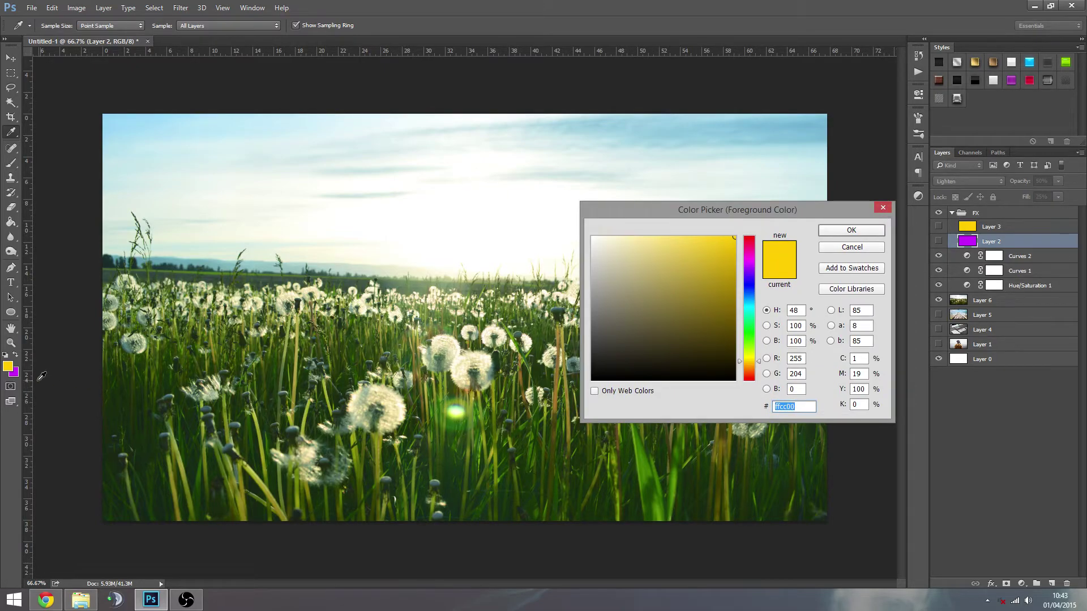
pyautogui.click(851, 248)
pyautogui.press('v')
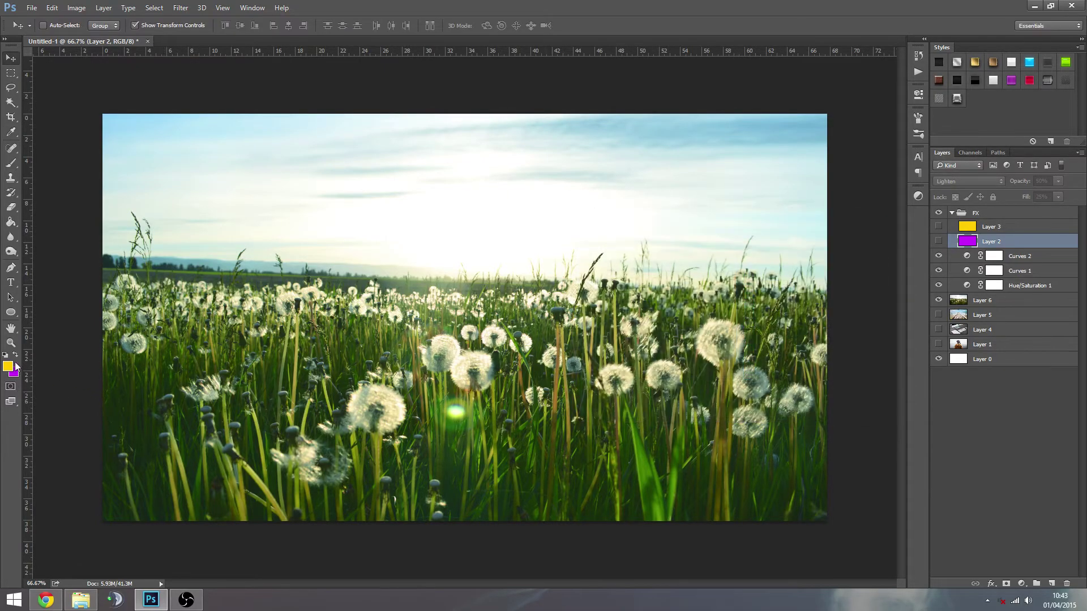
# Step: Recheck the purple swatch value, then select yellow Layer 3 and purple Layer 2
pyautogui.click(16, 354)
pyautogui.click(8, 366)
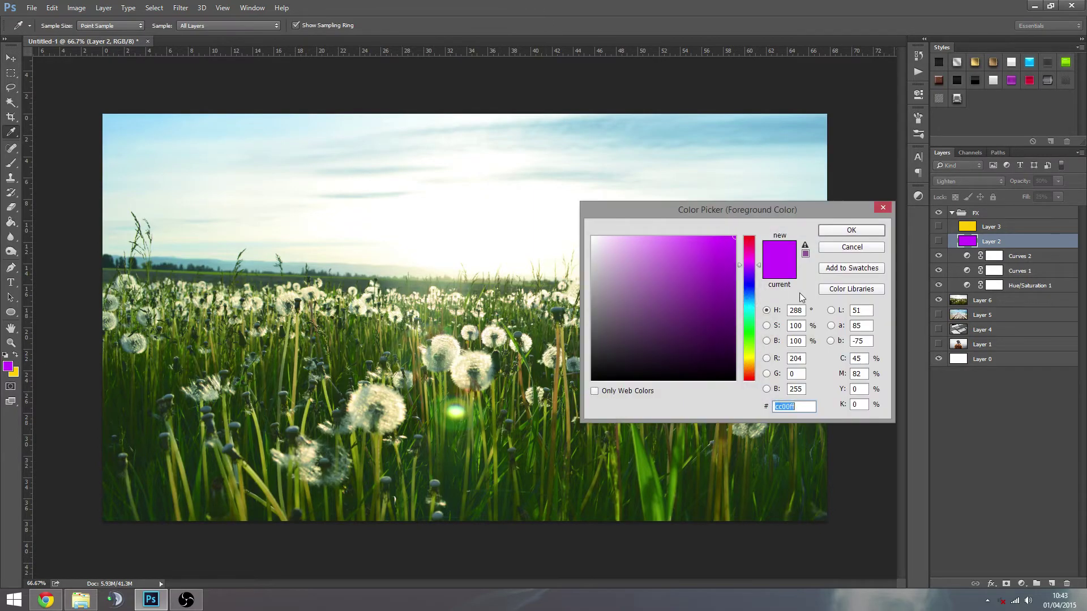
pyautogui.click(846, 252)
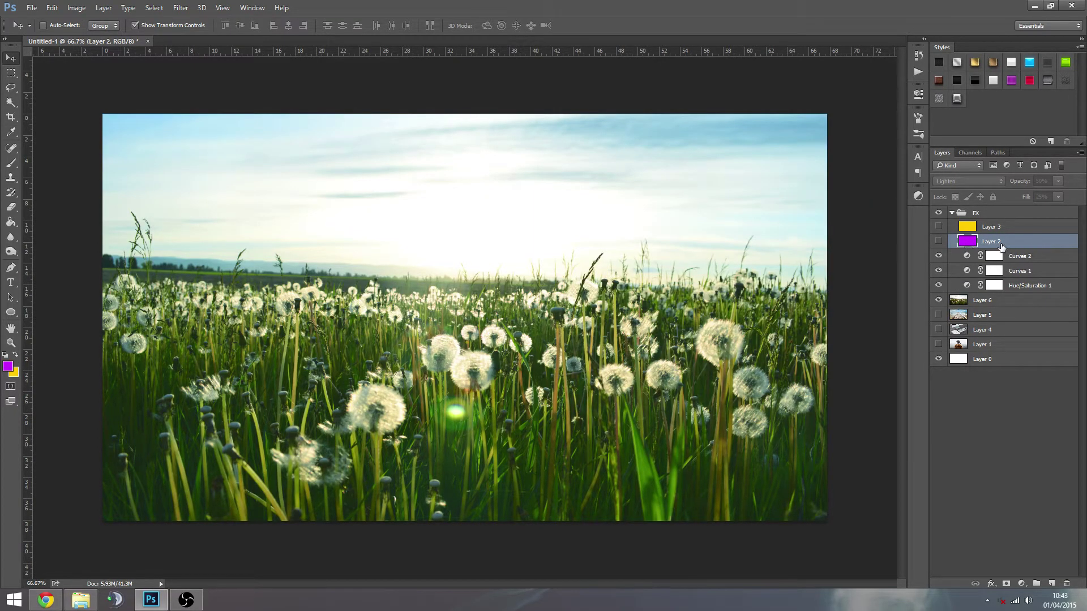
pyautogui.click(991, 231)
pyautogui.click(988, 244)
# Step: Show the purple Lighten Layer 2 and check its opacity and fill settings
pyautogui.click(938, 241)
pyautogui.click(1018, 458)
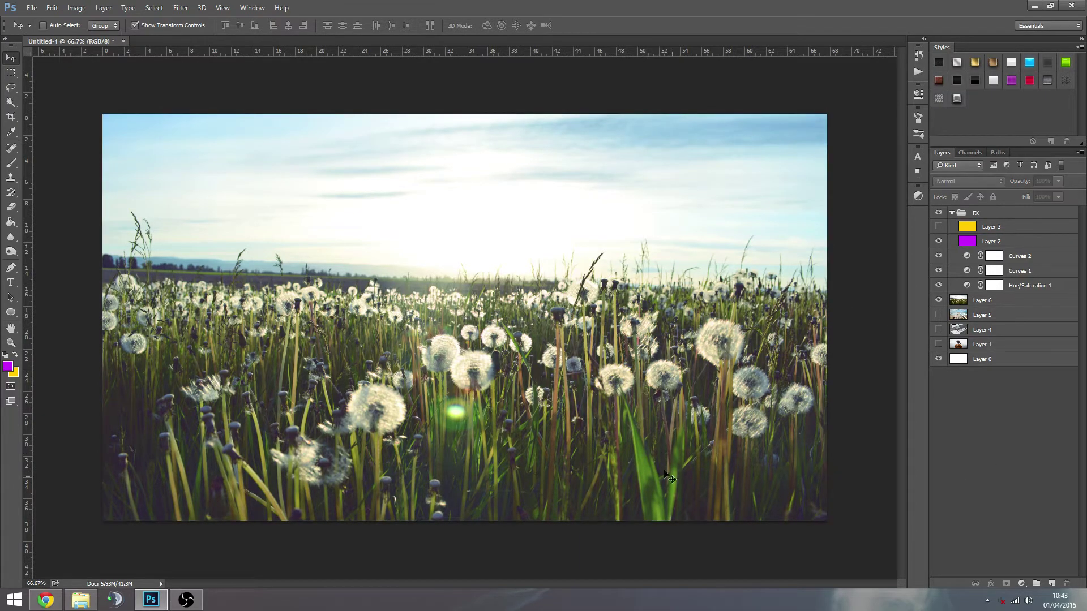
pyautogui.click(991, 242)
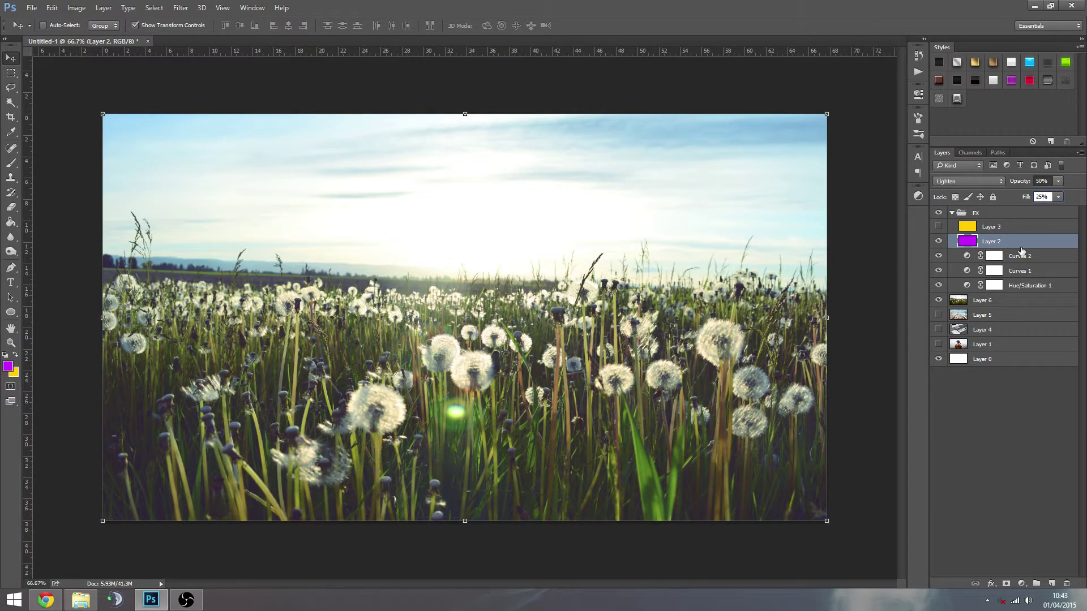
pyautogui.click(993, 228)
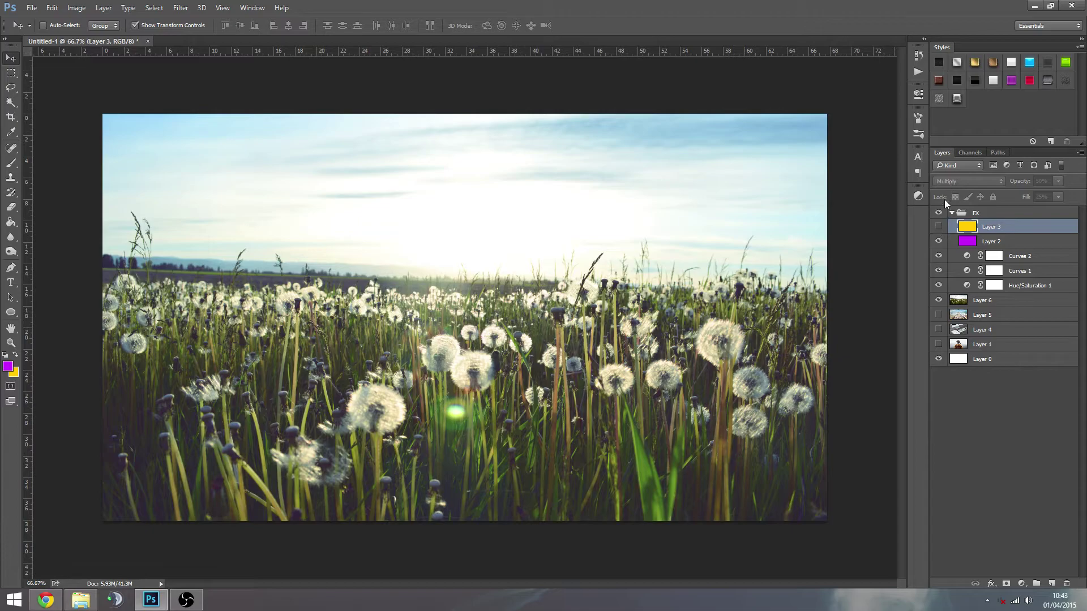
# Step: Toggle the yellow Multiply Layer 3 (50% opacity, 25% fill) to compare its warm tint
pyautogui.click(938, 227)
pyautogui.click(938, 227)
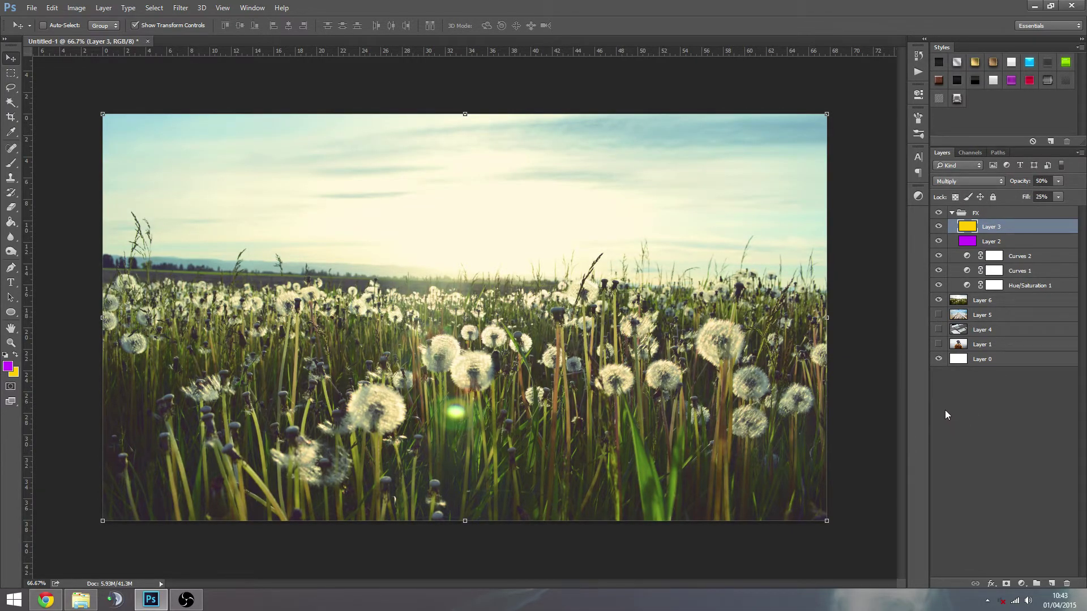
pyautogui.click(939, 227)
pyautogui.click(940, 228)
pyautogui.click(939, 227)
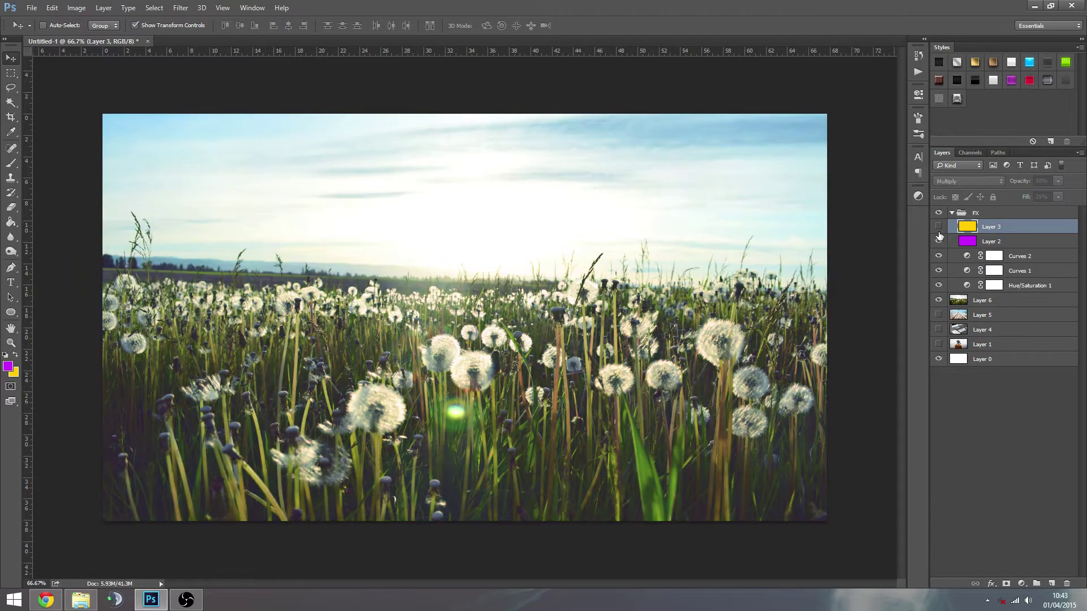
pyautogui.click(939, 232)
pyautogui.click(939, 227)
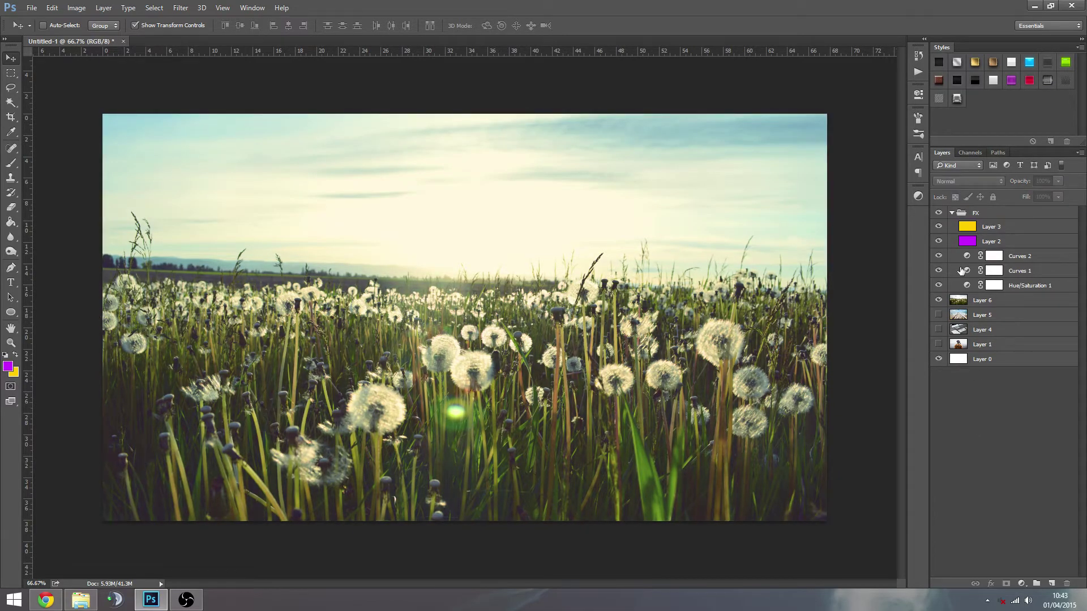
# Step: Toggle the yellow Layer 3 and purple Layer 2 tints on the dandelion photo to compare, leaving both on
pyautogui.click(939, 226)
pyautogui.click(939, 227)
pyautogui.click(939, 227)
pyautogui.click(939, 227)
pyautogui.click(939, 241)
pyautogui.click(940, 241)
pyautogui.click(939, 227)
pyautogui.click(939, 227)
pyautogui.click(939, 227)
pyautogui.click(939, 228)
pyautogui.click(952, 213)
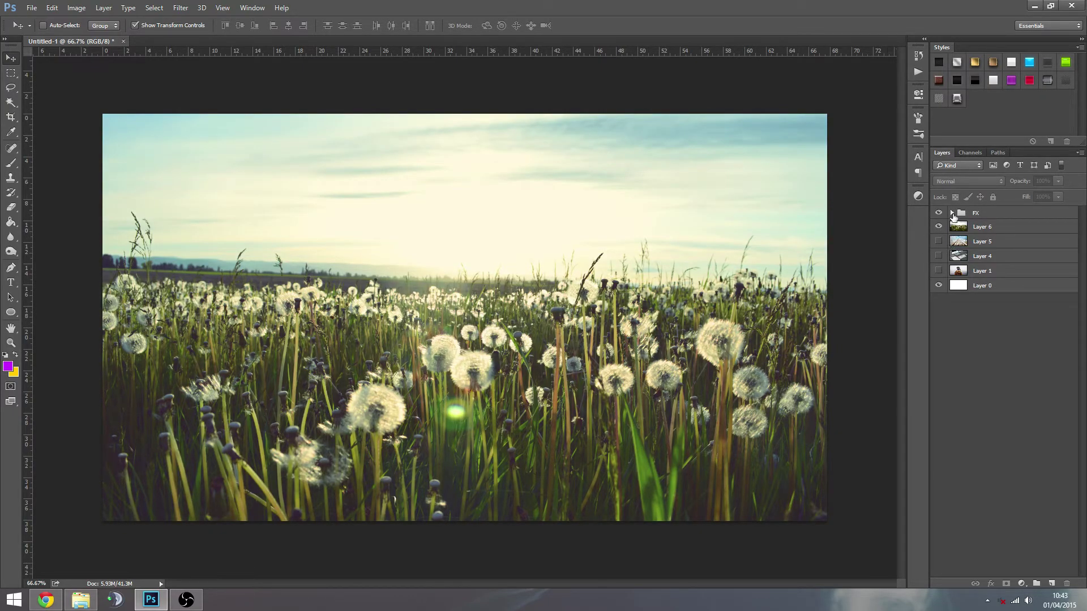
pyautogui.click(951, 213)
# Step: Swap the dandelion Layer 6 for the pier photo Layer 5 and compare the yellow tint over it
pyautogui.click(938, 300)
pyautogui.click(938, 315)
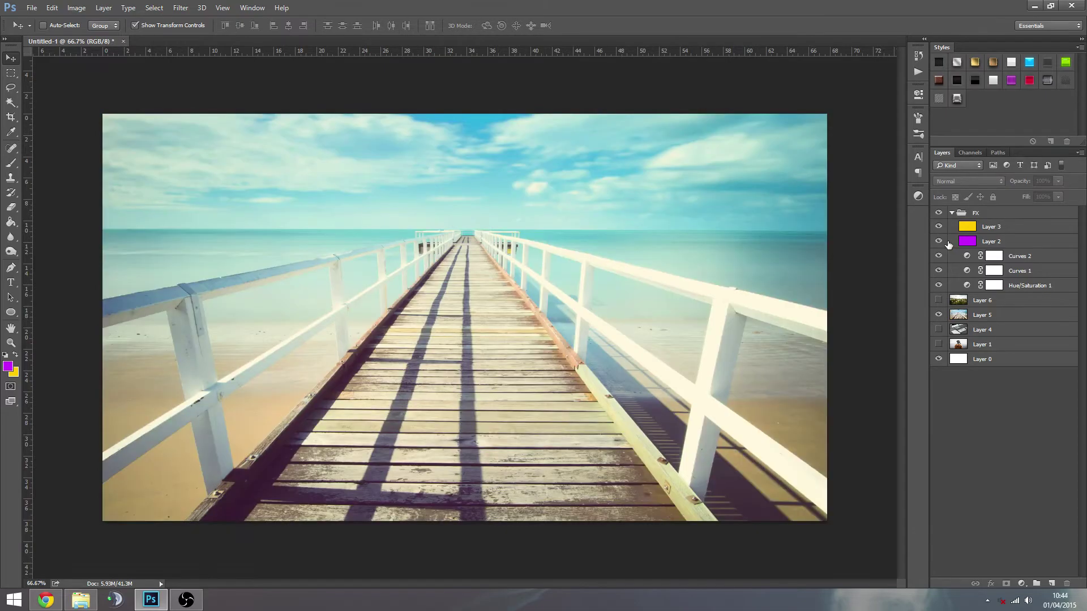
pyautogui.click(939, 227)
pyautogui.click(939, 227)
pyautogui.click(939, 227)
pyautogui.click(939, 227)
# Step: Swap the pier photo for Layer 4 and toggle the FX adjustments and tint layers to compare
pyautogui.click(952, 212)
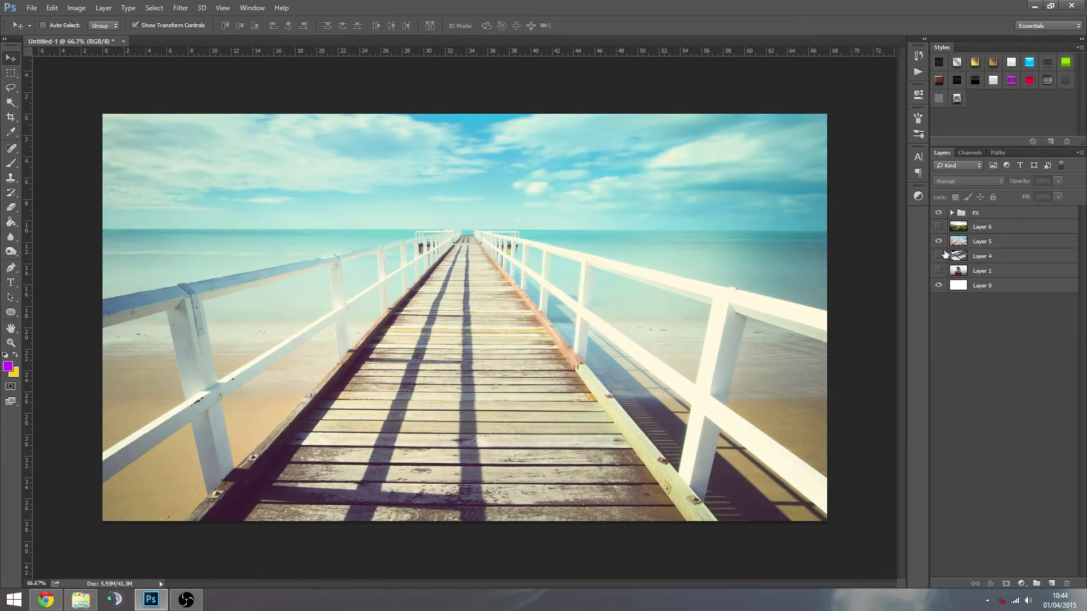
pyautogui.click(939, 241)
pyautogui.click(938, 256)
pyautogui.click(950, 217)
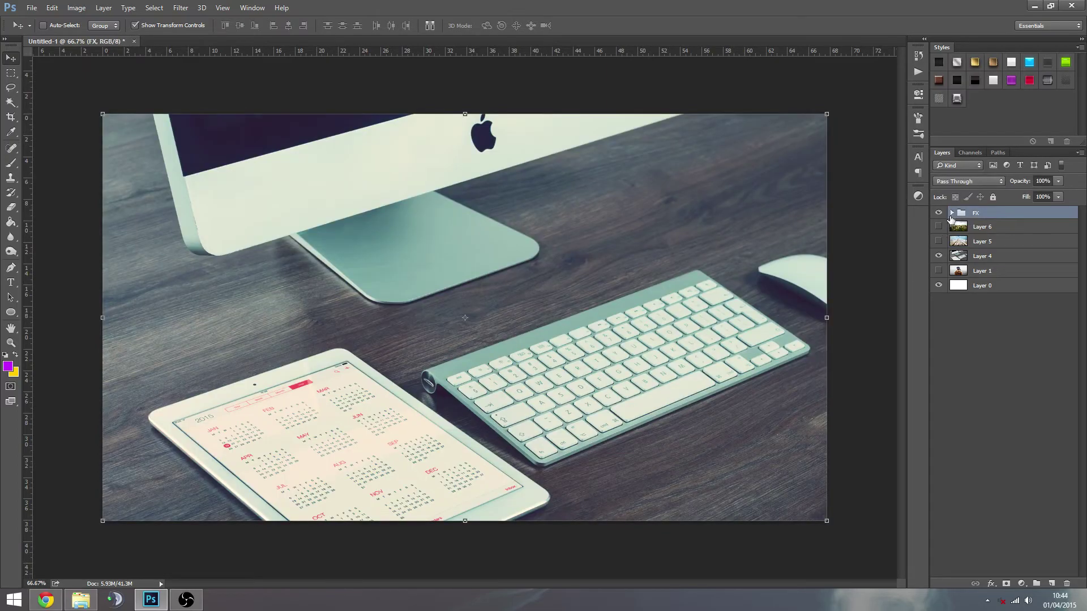
pyautogui.click(951, 213)
pyautogui.click(939, 226)
pyautogui.click(939, 242)
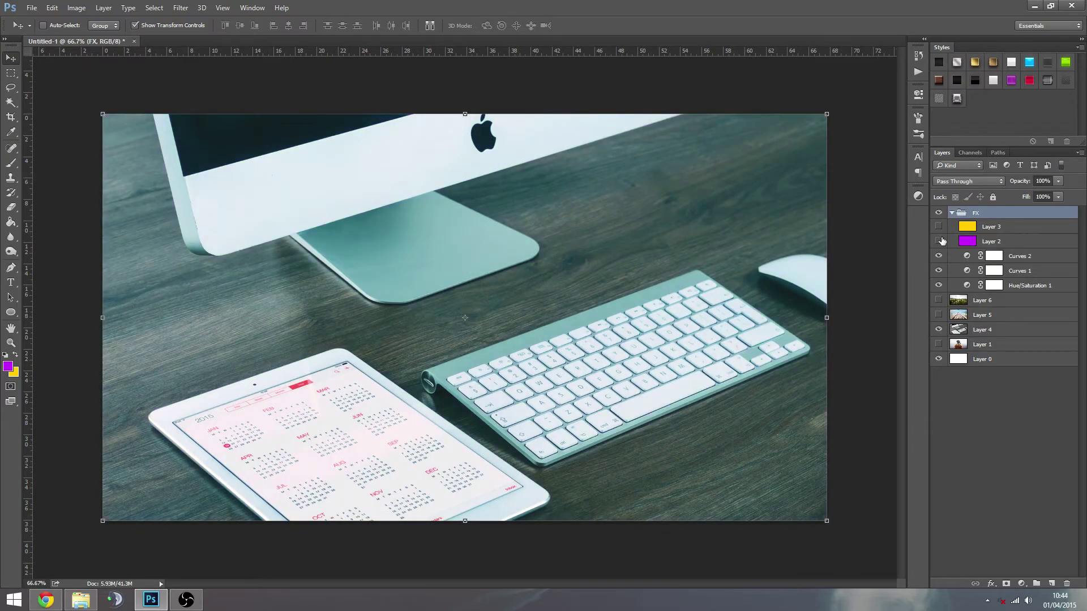
pyautogui.click(938, 256)
pyautogui.click(938, 271)
pyautogui.click(938, 285)
pyautogui.click(938, 270)
pyautogui.click(938, 256)
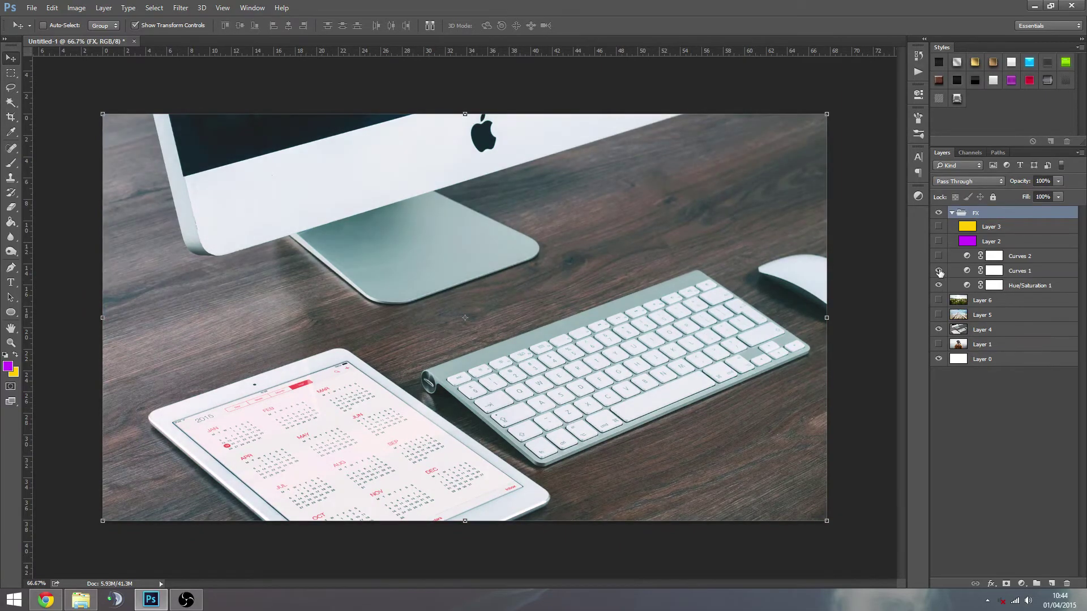
# Step: Hide Layer 4, show the hooded-person Layer 1, and re-enable the FX group and purple Layer 2
pyautogui.click(952, 213)
pyautogui.click(938, 271)
pyautogui.click(938, 256)
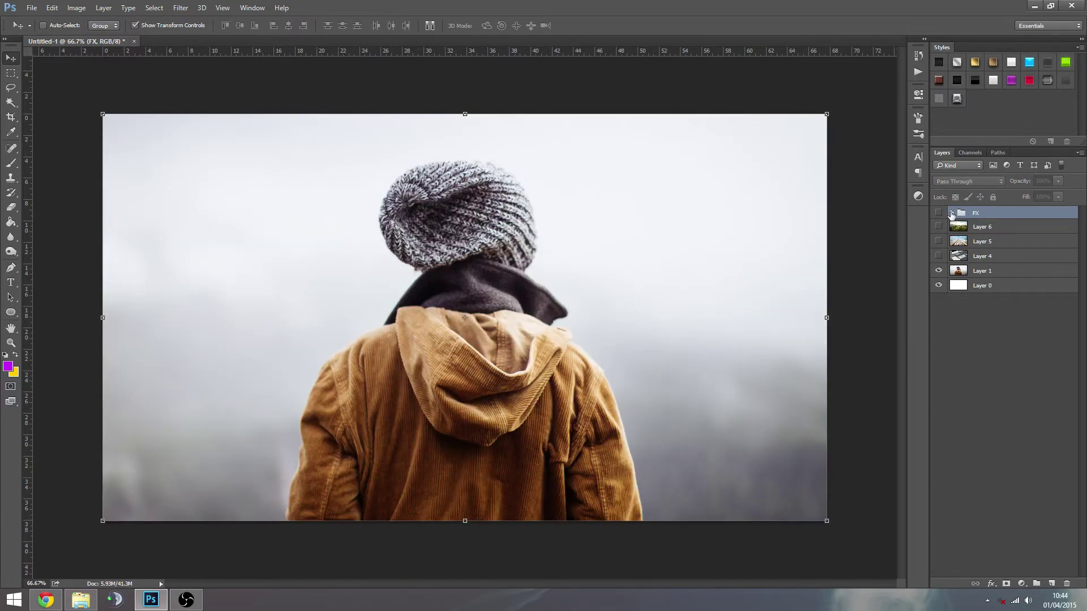
pyautogui.click(951, 213)
pyautogui.click(939, 213)
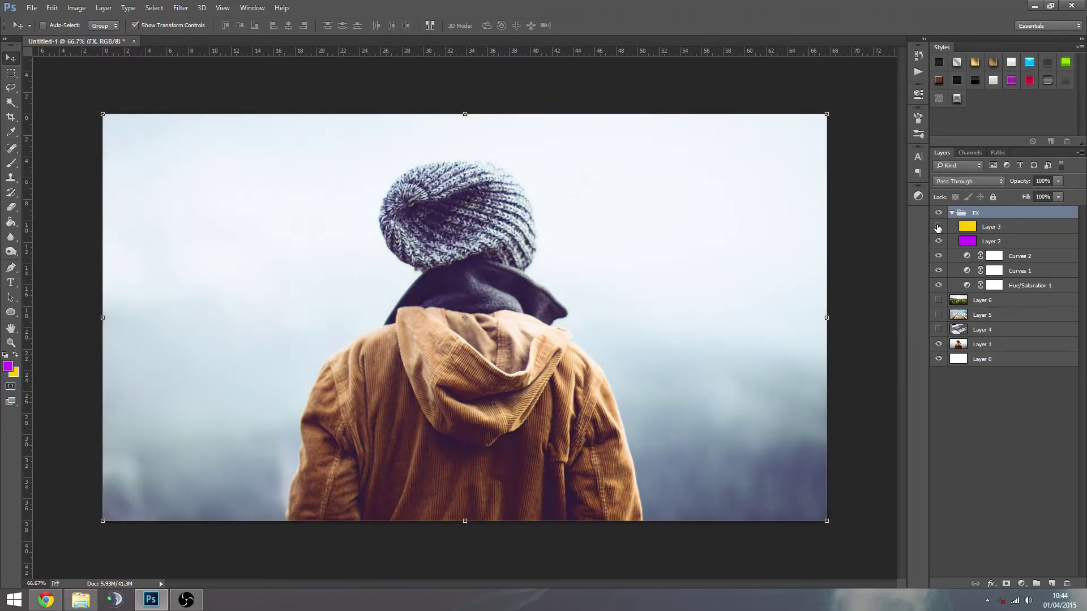
pyautogui.click(937, 241)
pyautogui.click(1017, 288)
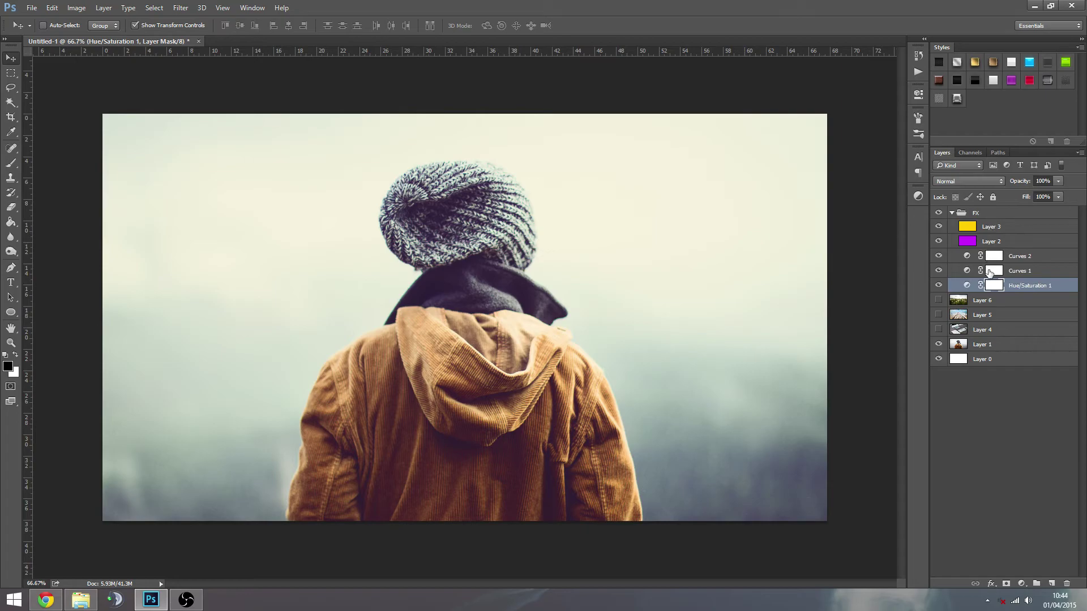
pyautogui.click(1022, 582)
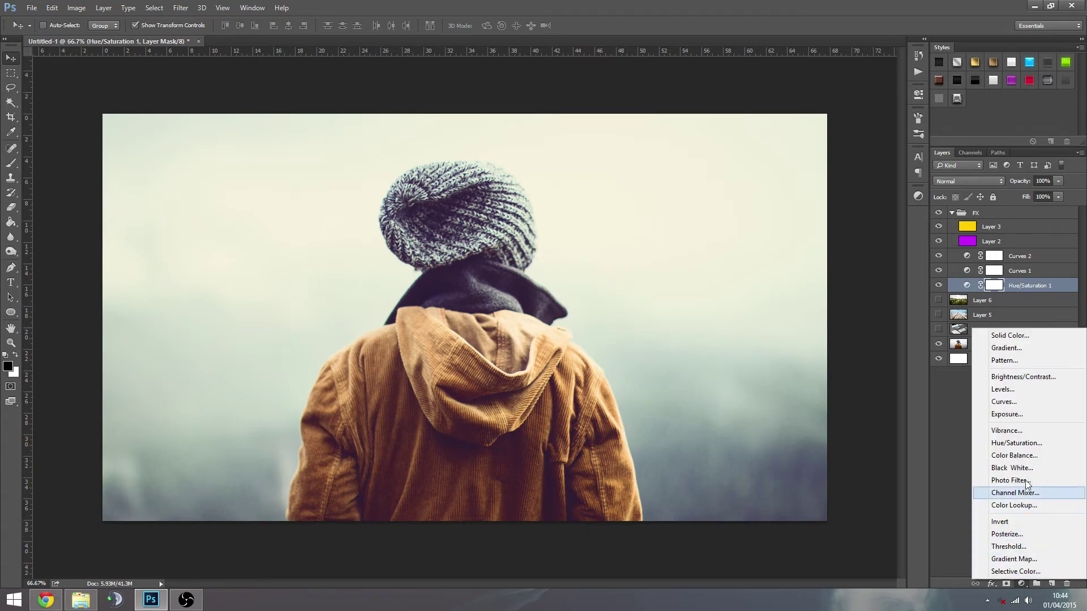
pyautogui.click(934, 412)
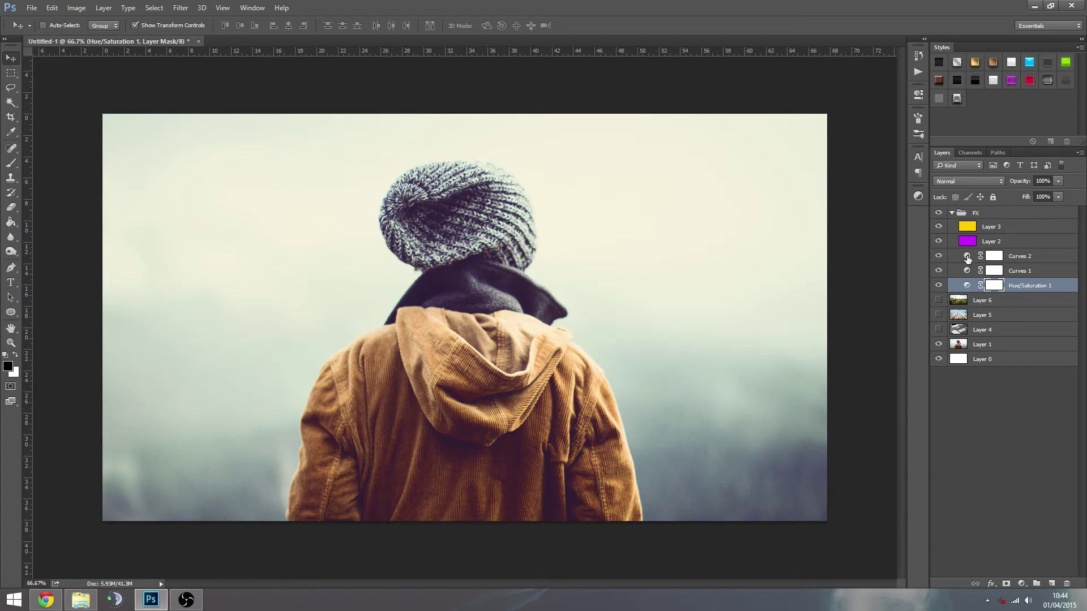
pyautogui.click(990, 228)
pyautogui.click(991, 243)
pyautogui.click(1008, 257)
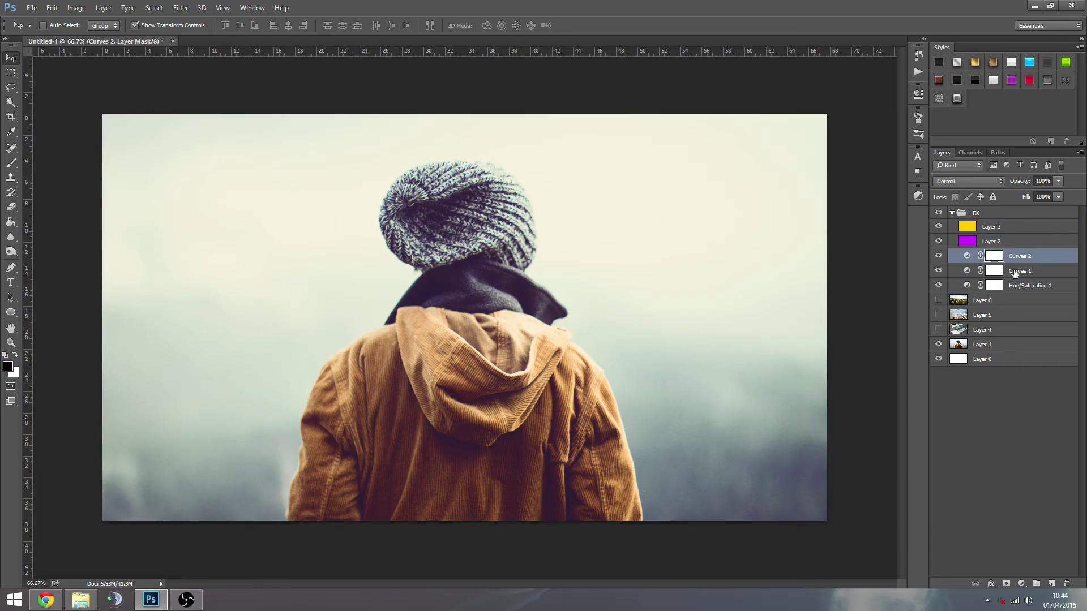
pyautogui.click(1015, 272)
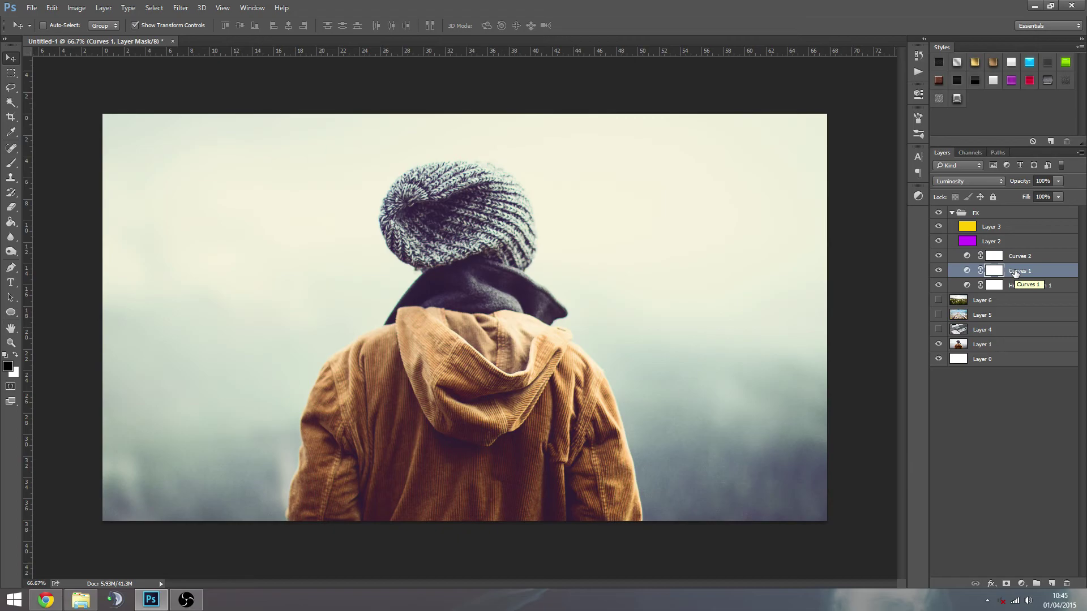
pyautogui.click(1020, 287)
pyautogui.click(1022, 272)
pyautogui.click(1027, 257)
pyautogui.click(1016, 242)
pyautogui.click(991, 227)
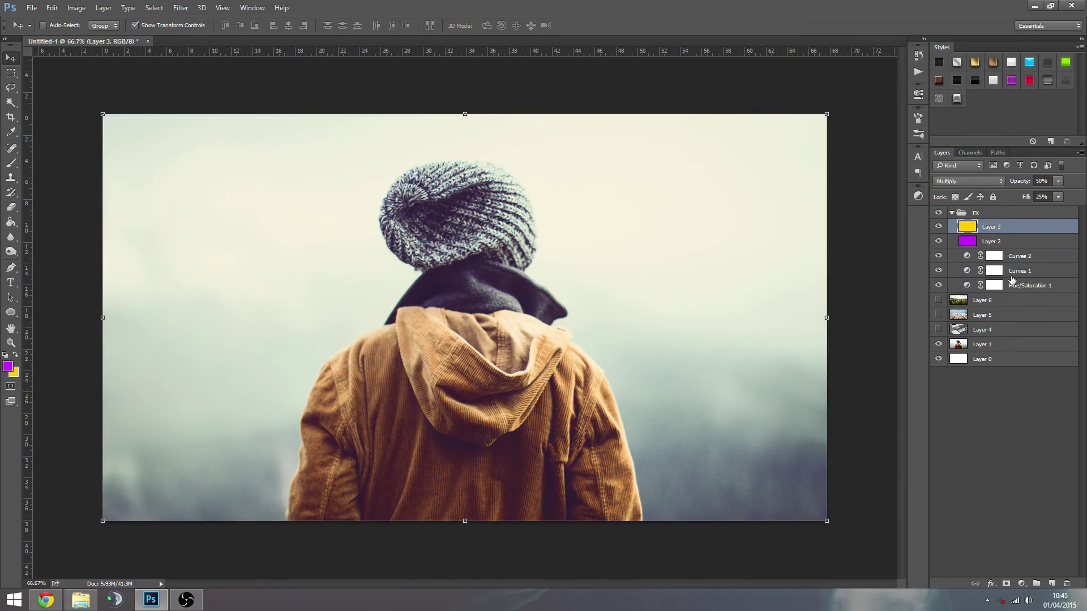
pyautogui.click(1017, 288)
# Step: Deselect layers, collapse FX, hide the hooded-person Layer 1 and show the dandelion Layer 6
pyautogui.click(970, 419)
pyautogui.click(952, 213)
pyautogui.click(939, 271)
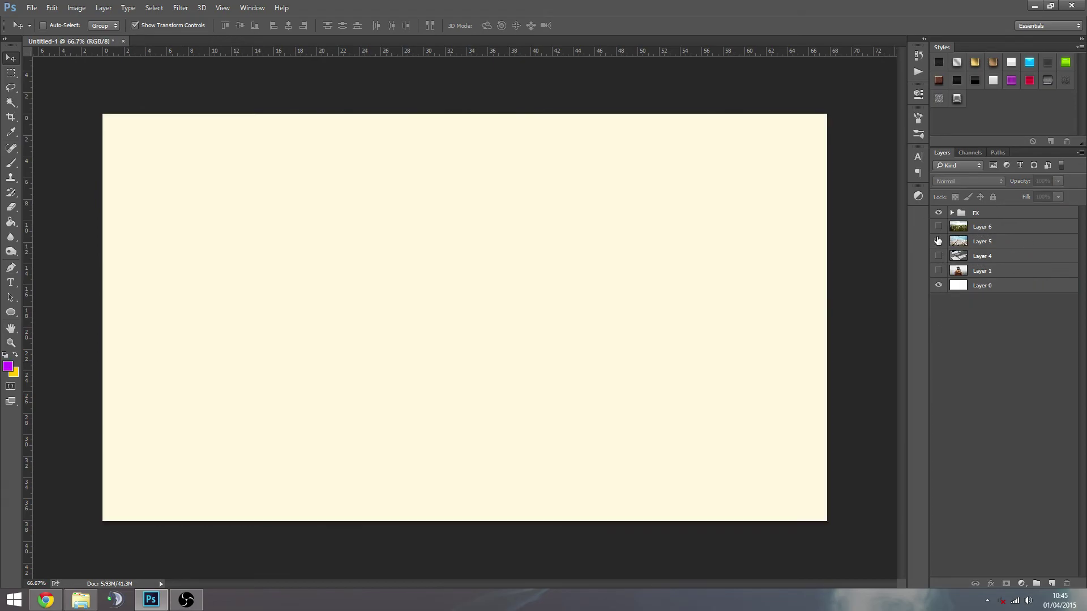
pyautogui.click(939, 226)
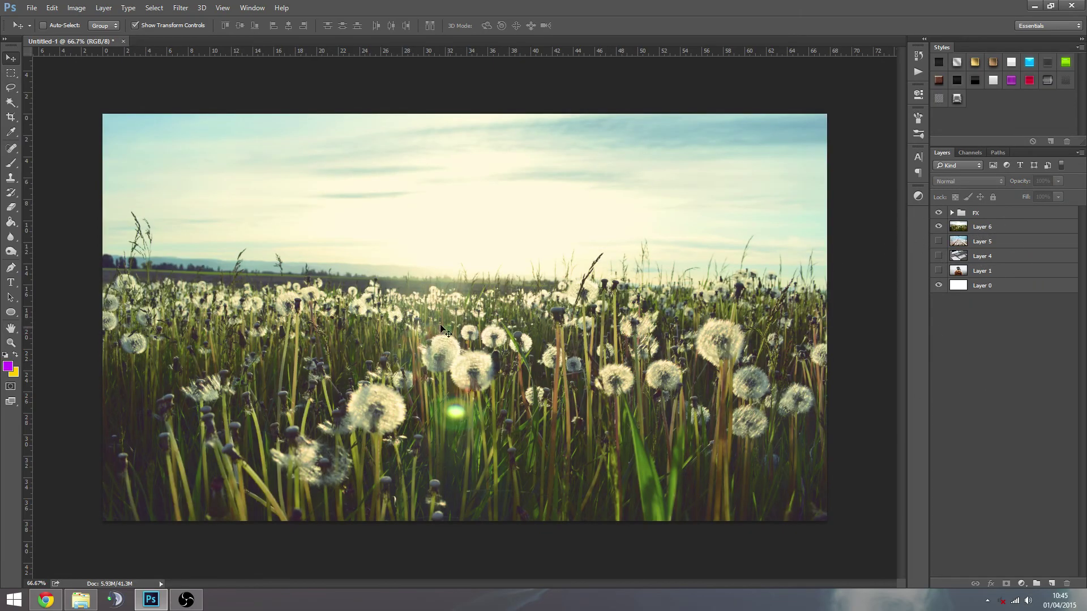